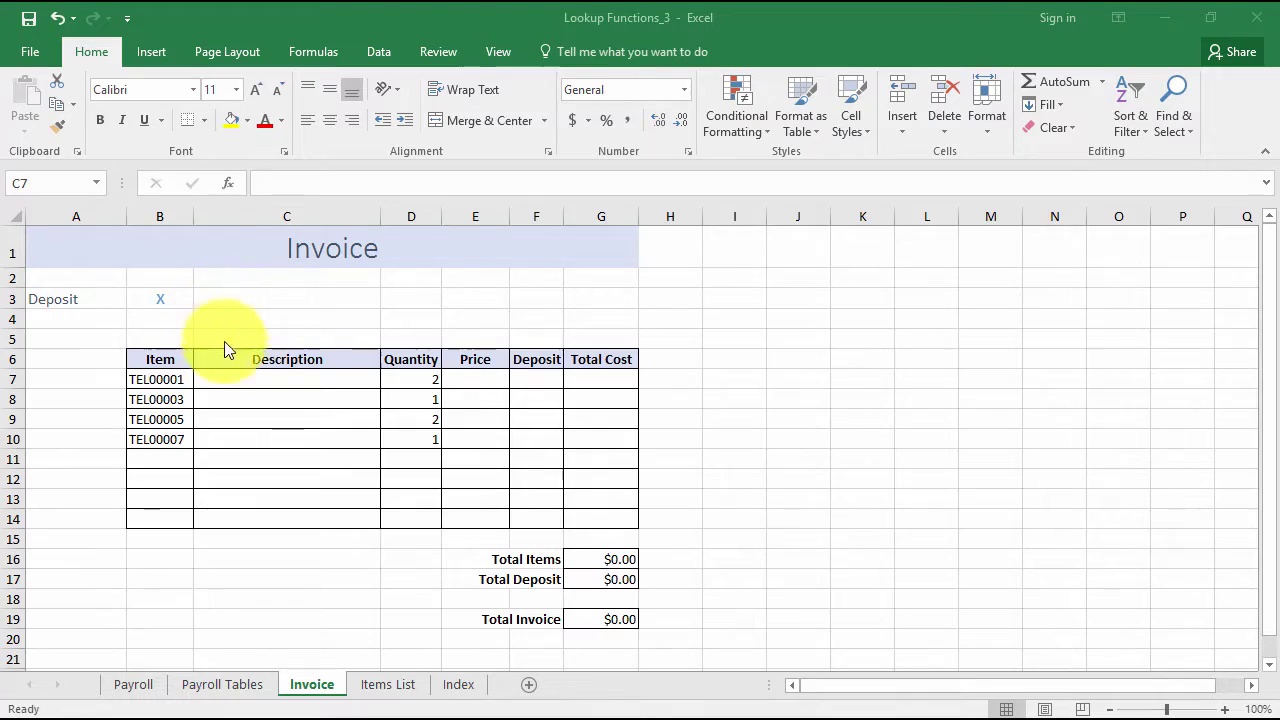
- Examine the product table in A4:D10 of the Items List sheet, including its range name and the description, price and deposit columns
{"action": "double_click", "coordinate": [280, 383]}
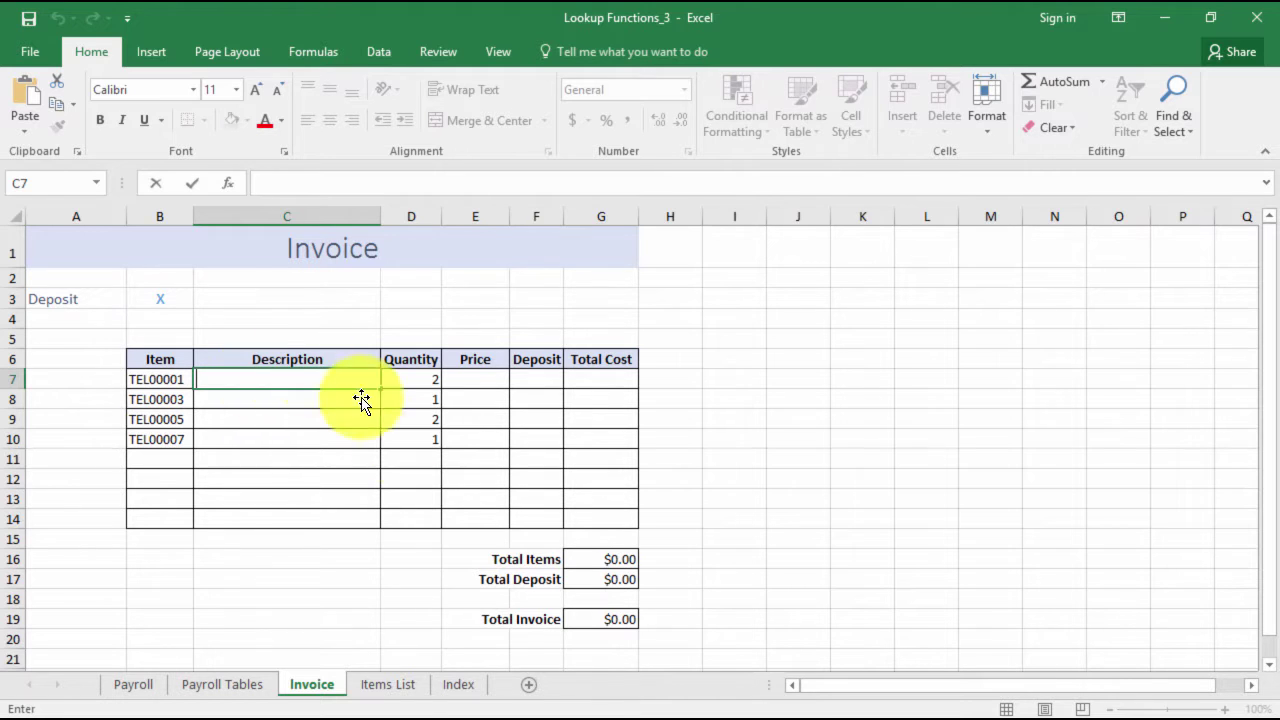
{"action": "left_click", "coordinate": [405, 684]}
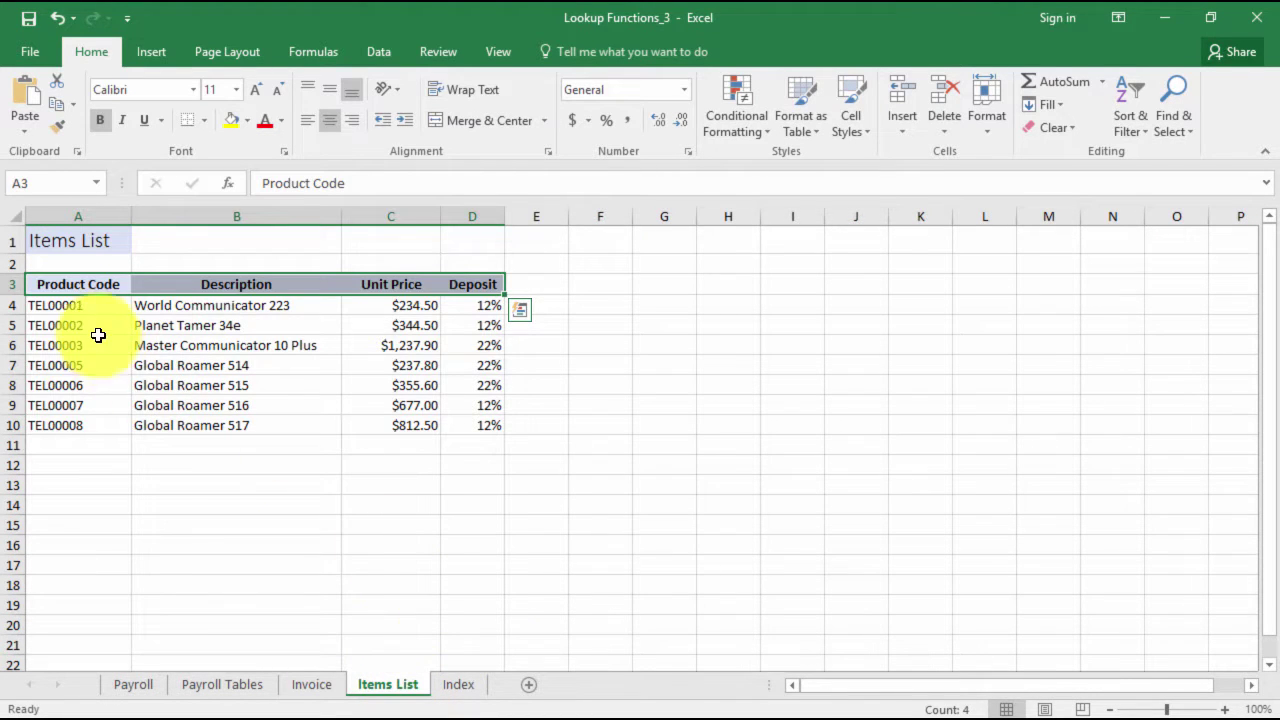
{"action": "left_click_drag", "start_coordinate": [85, 308], "coordinate": [460, 423]}
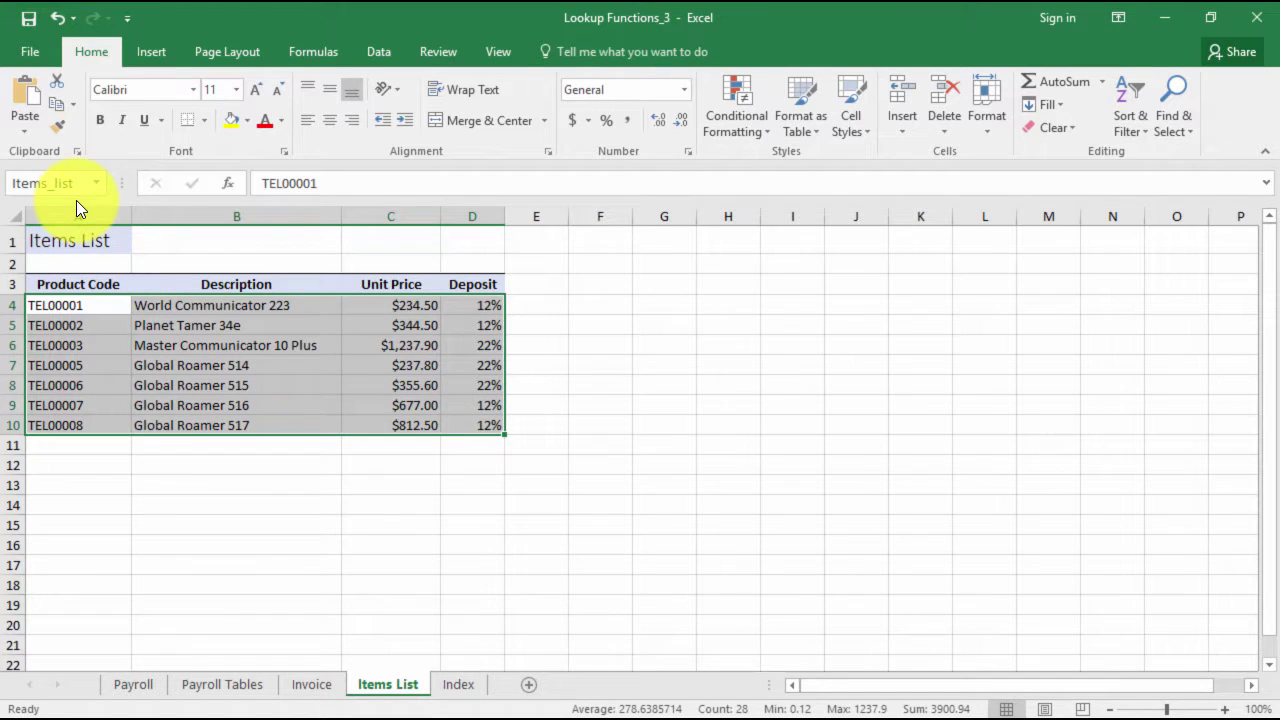
{"action": "left_click", "coordinate": [318, 684]}
{"action": "left_click", "coordinate": [380, 686]}
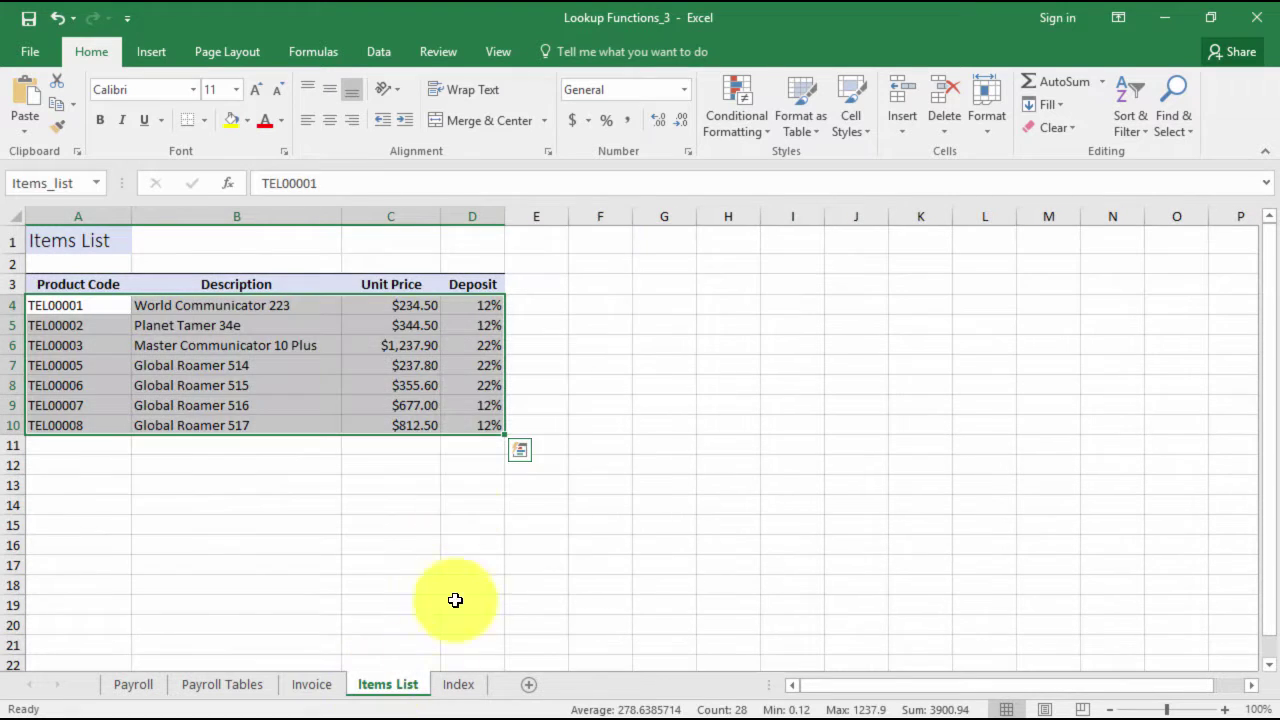
{"action": "left_click", "coordinate": [280, 307]}
{"action": "left_click", "coordinate": [402, 307]}
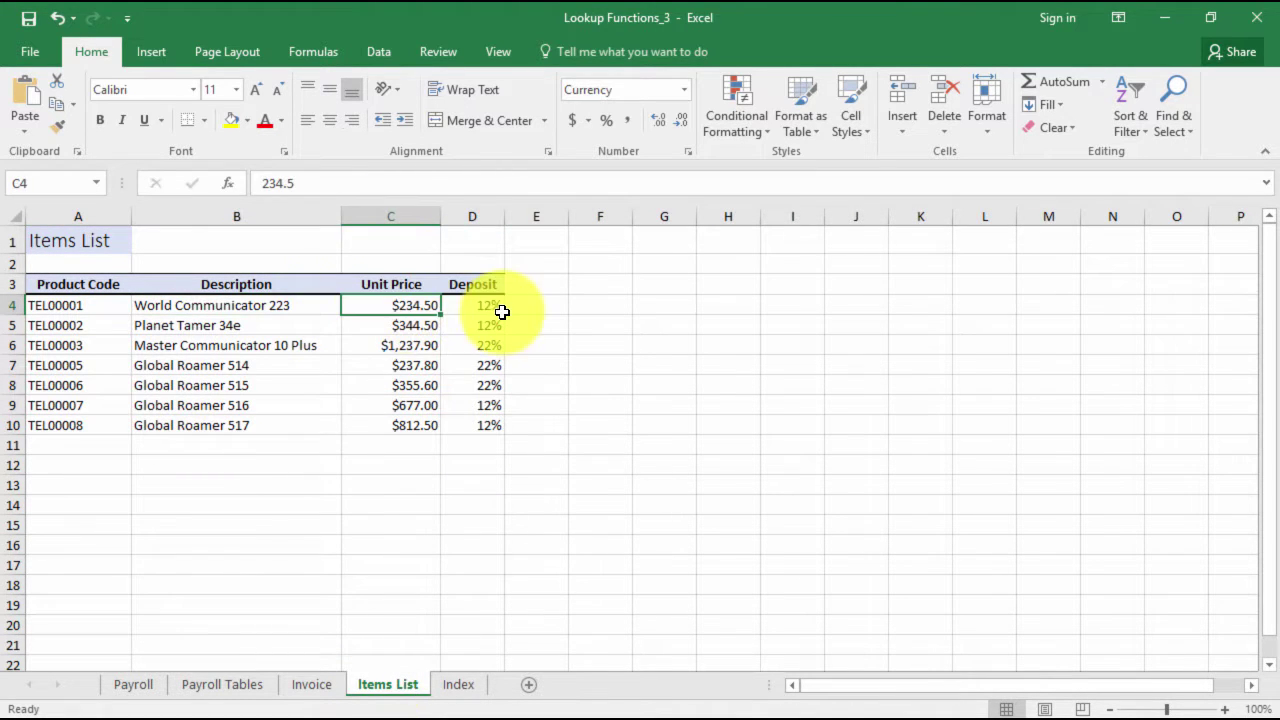
{"action": "left_click", "coordinate": [495, 307]}
- Start a VLOOKUP formula in cell C7 of the Invoice sheet, using B7 as lookup value and Items_list as table array
{"action": "left_click", "coordinate": [315, 686]}
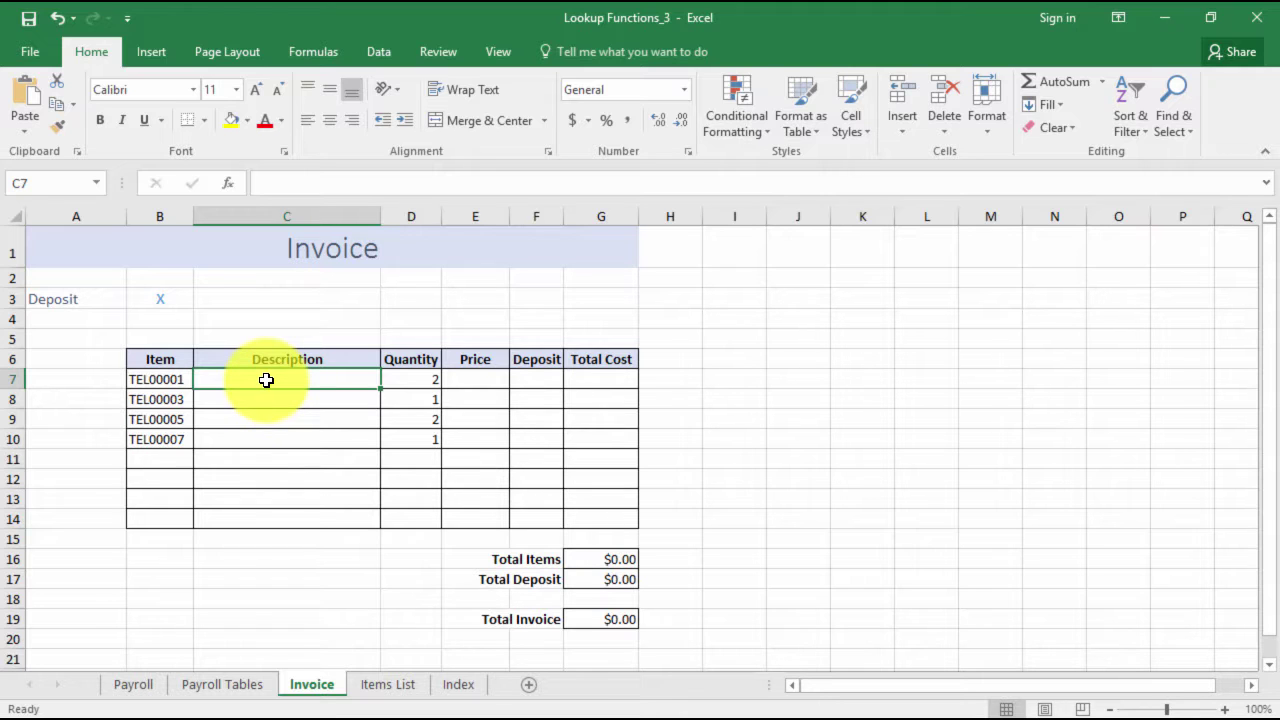
{"action": "type", "text": "=vl"}
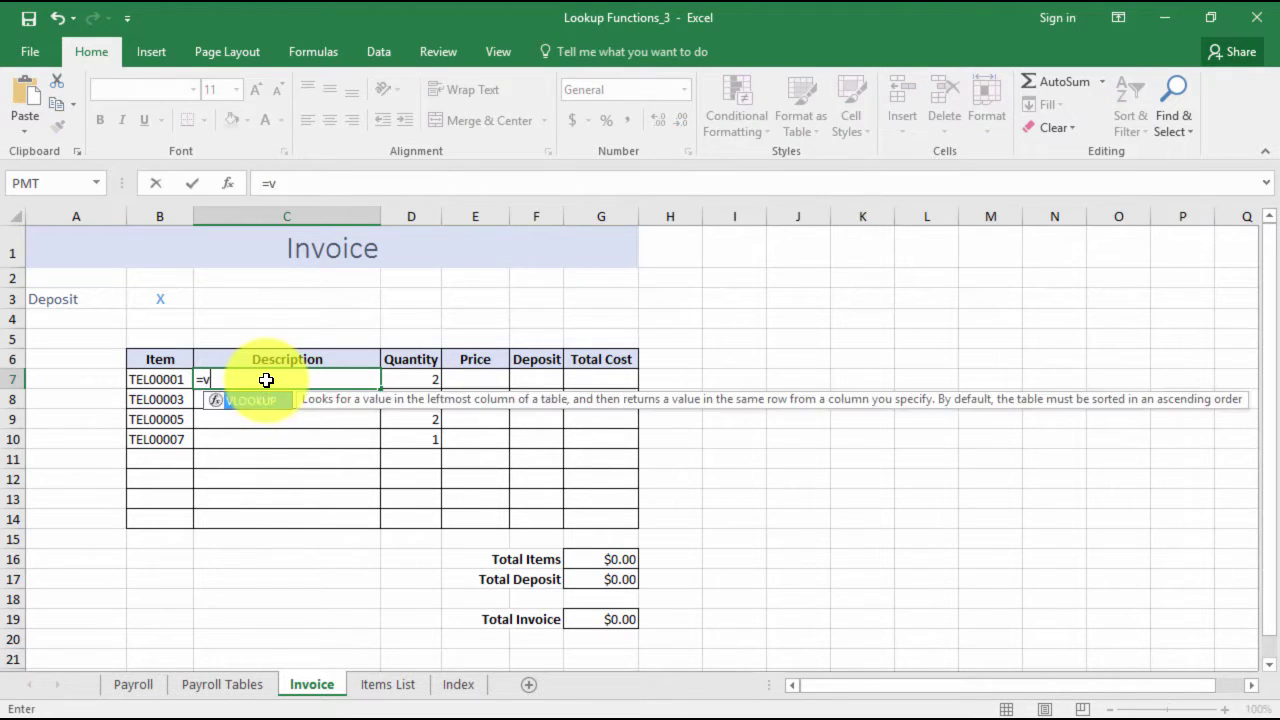
{"action": "key", "text": "Tab"}
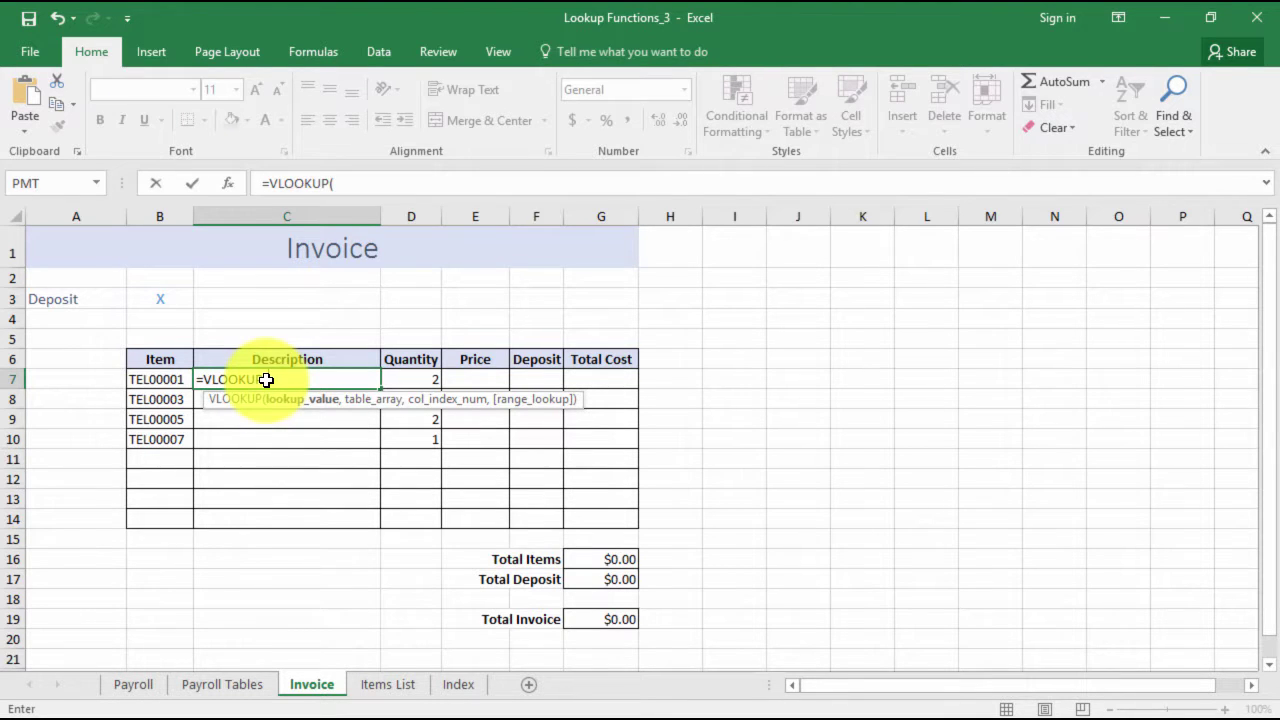
{"action": "left_click", "coordinate": [178, 377]}
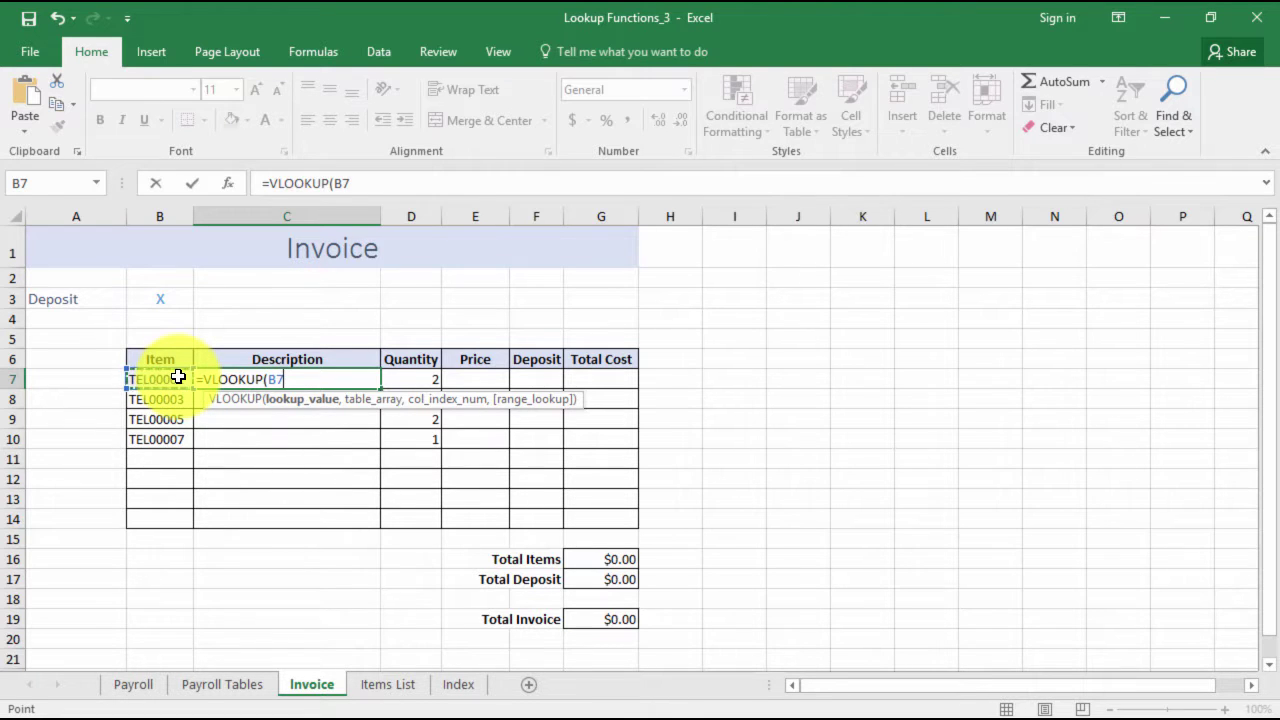
{"action": "type", "text": ","}
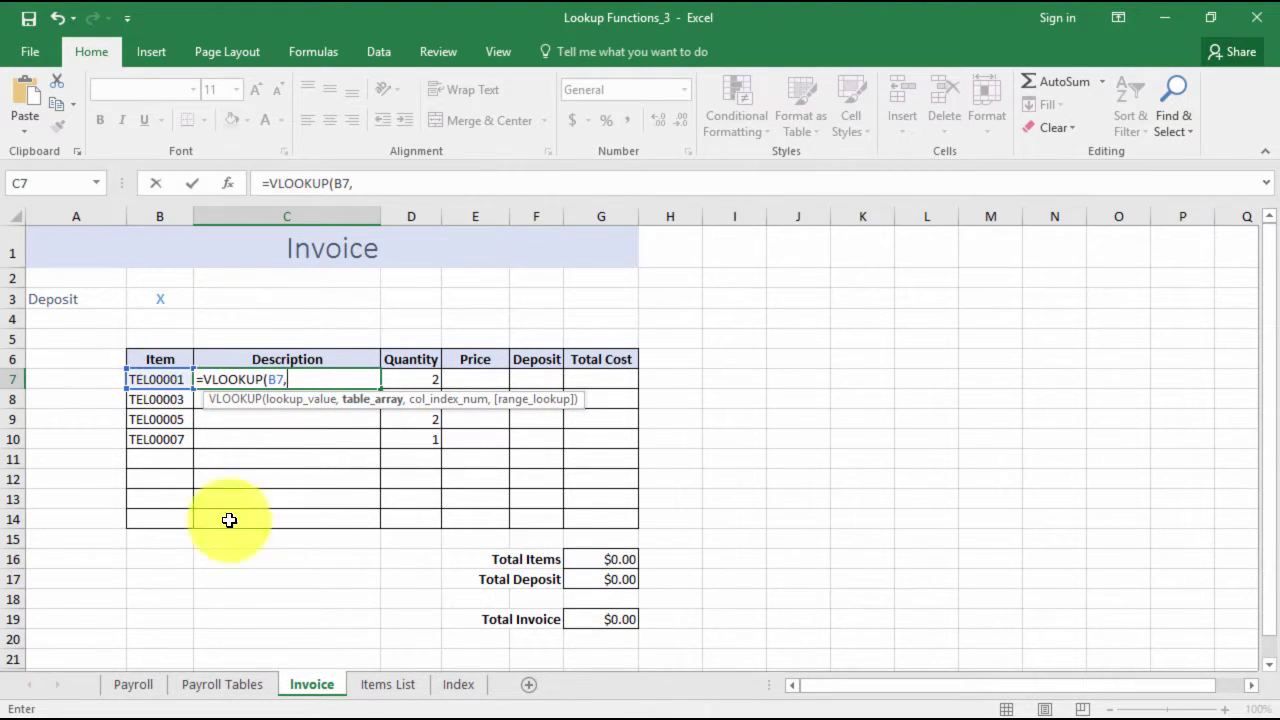
{"action": "left_click", "coordinate": [366, 687]}
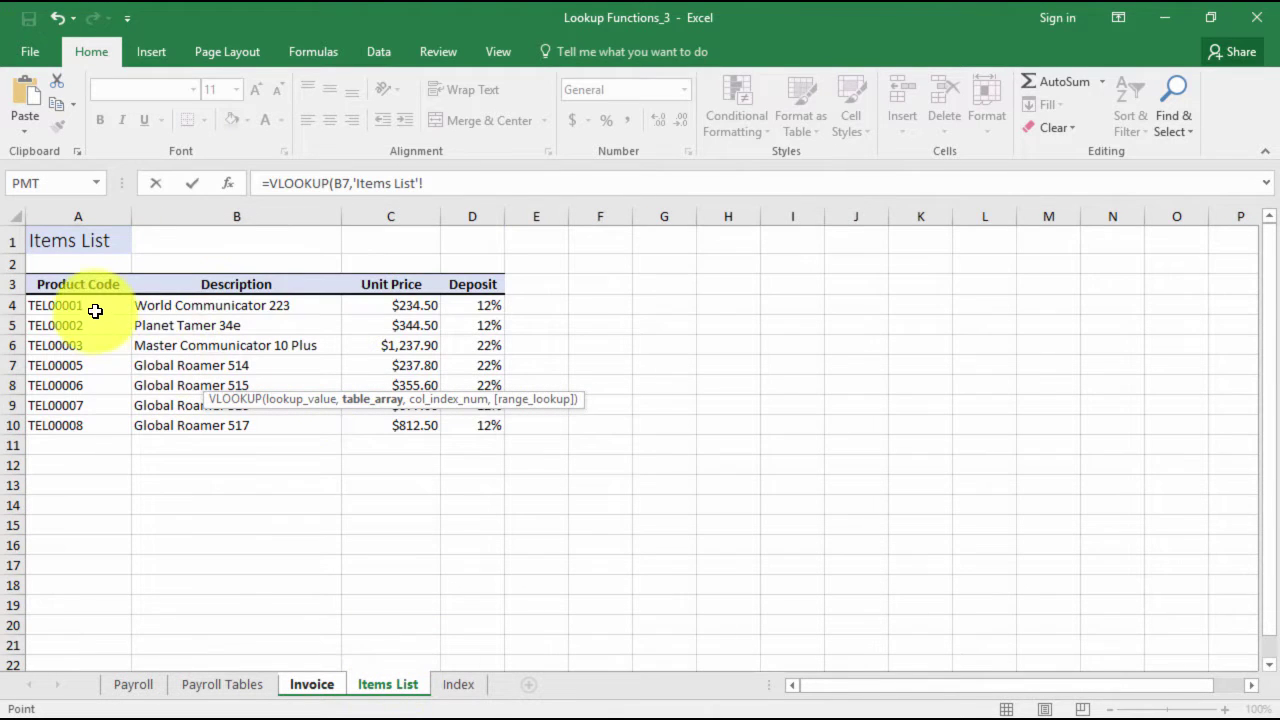
{"action": "left_click_drag", "start_coordinate": [94, 309], "coordinate": [457, 420]}
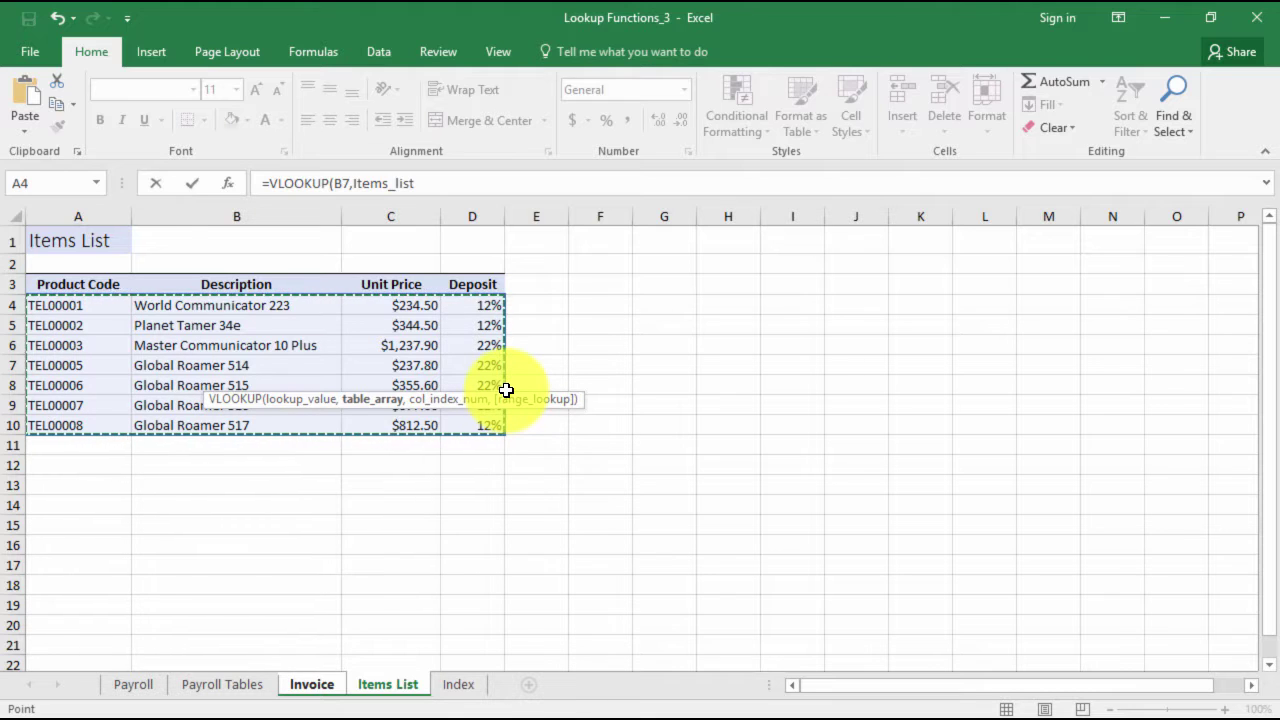
{"action": "type", "text": ","}
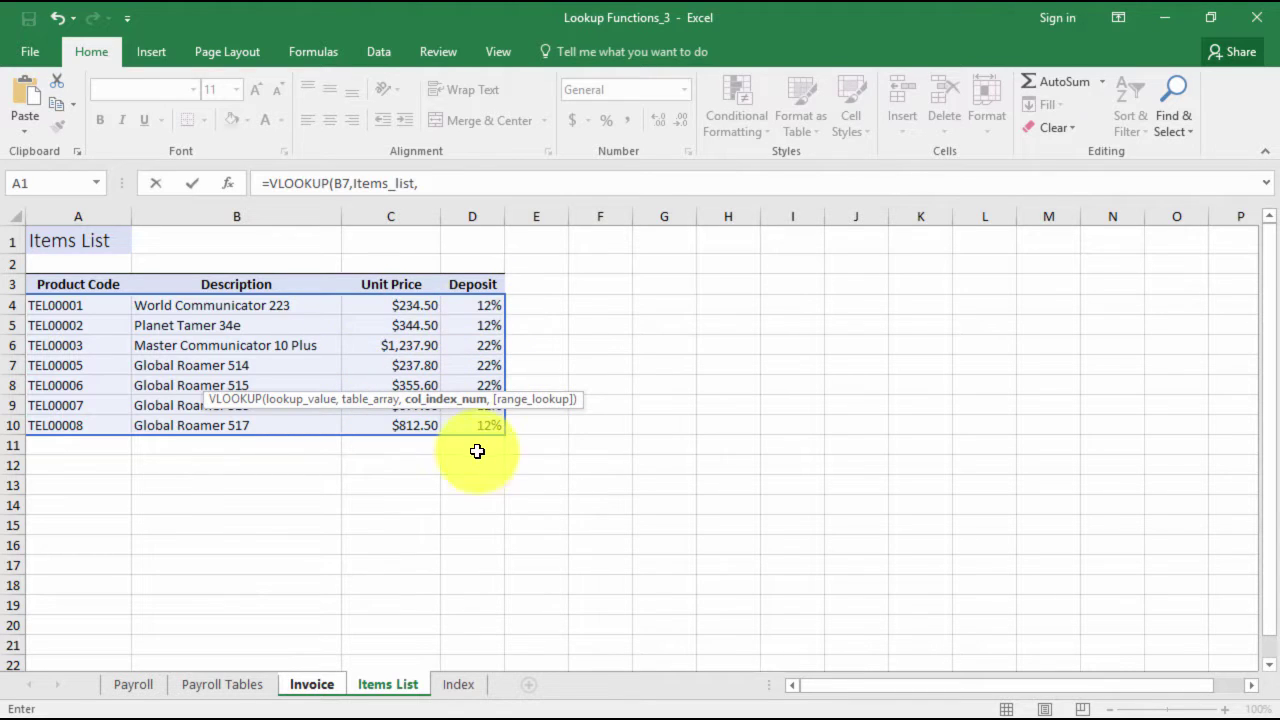
- Complete the description lookup with column index 2 and FALSE for an exact match, and fill it down to C10
{"action": "left_click", "coordinate": [433, 184]}
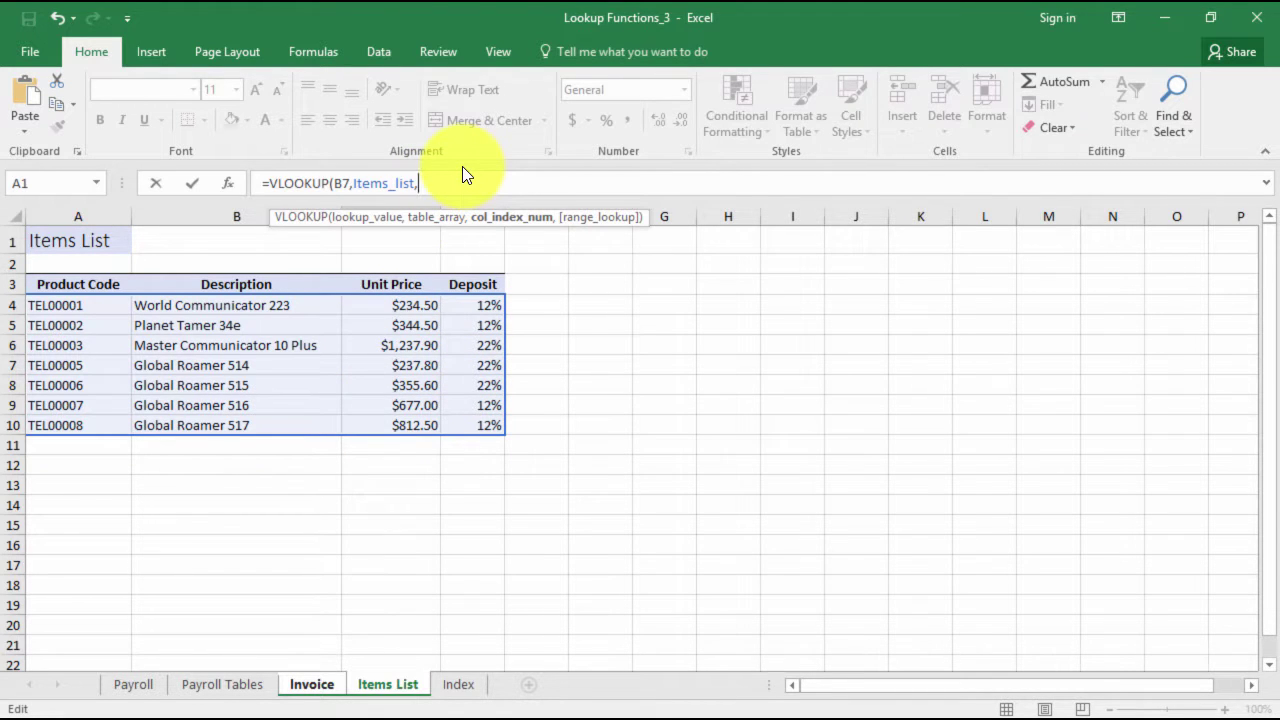
{"action": "type", "text": "2,"}
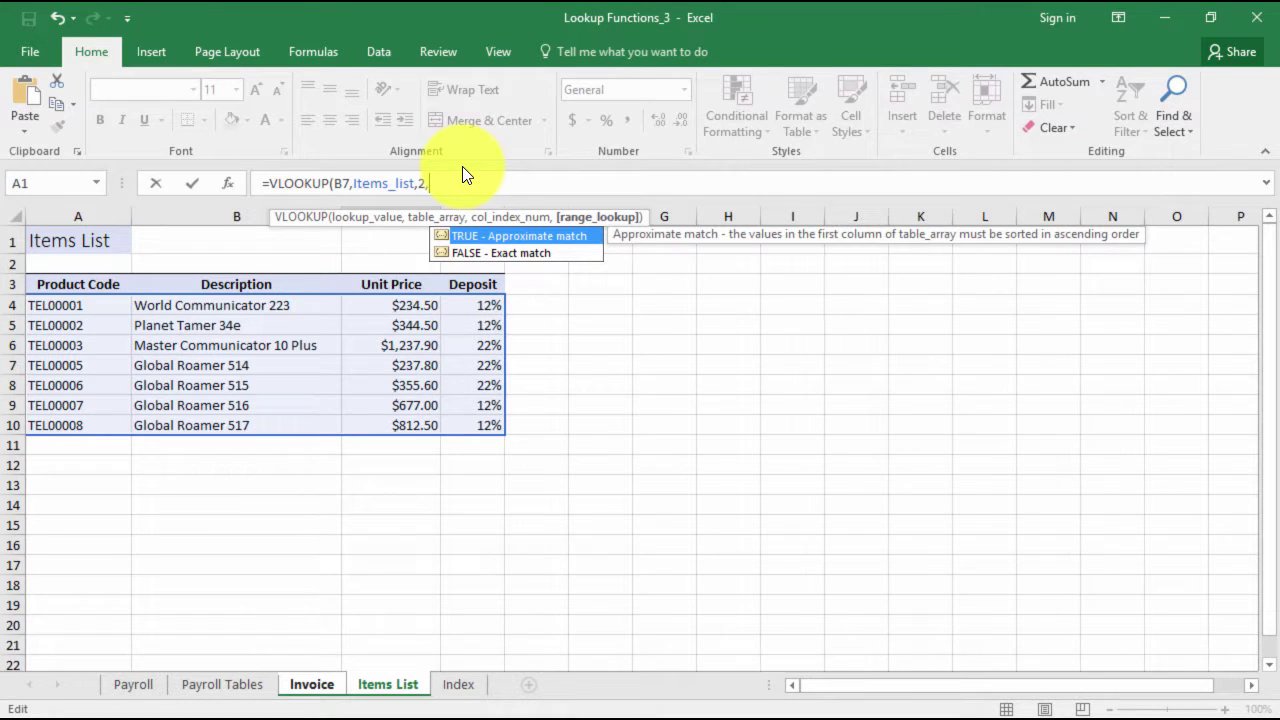
{"action": "left_click", "coordinate": [479, 254]}
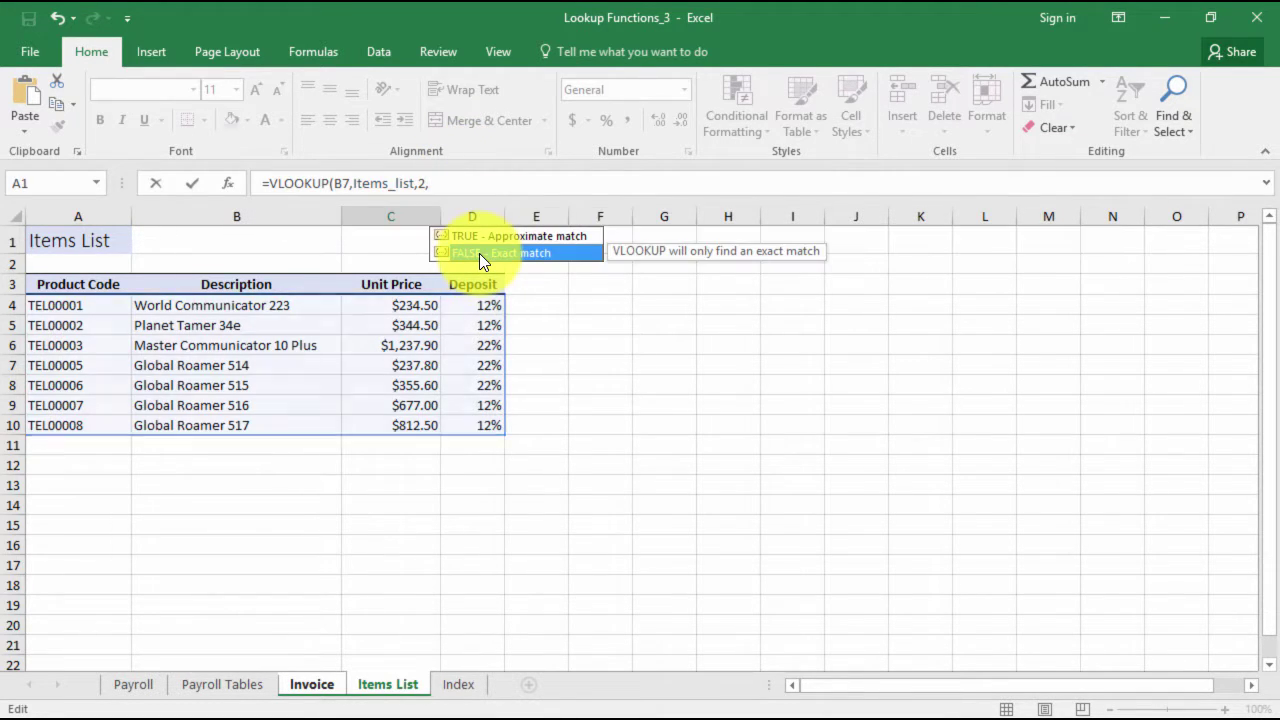
{"action": "double_click", "coordinate": [479, 253]}
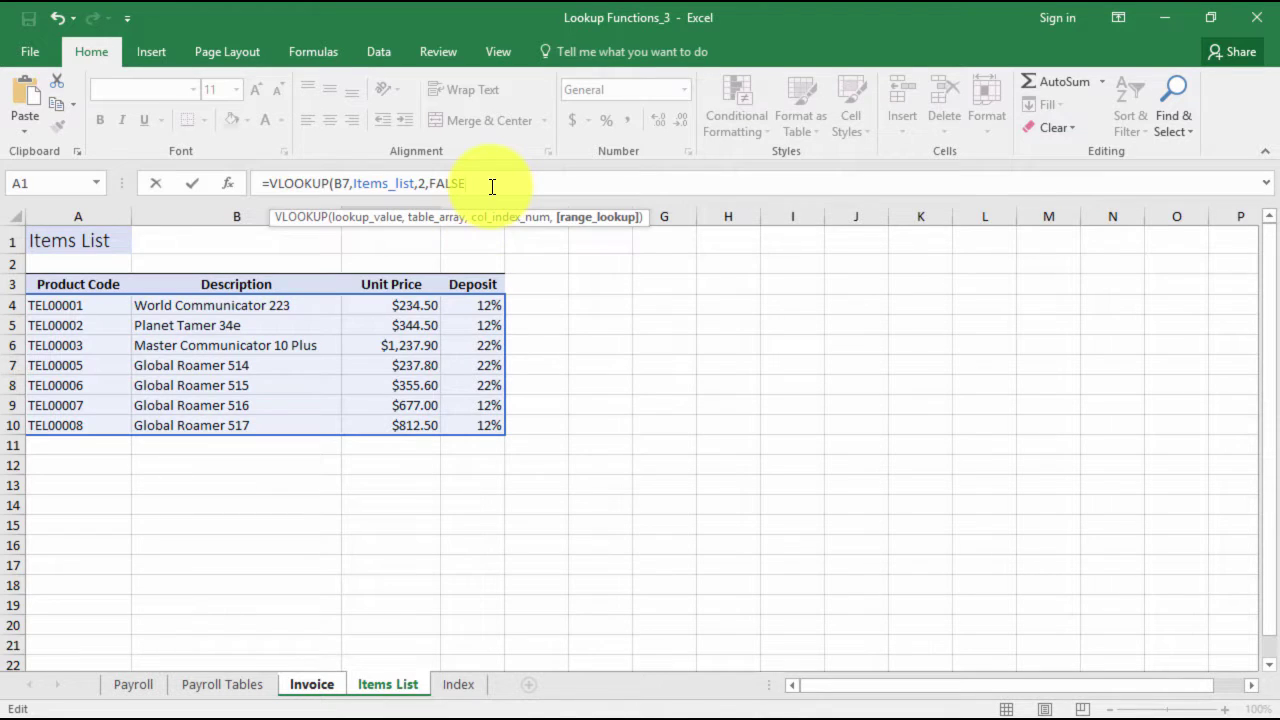
{"action": "key", "text": "Return"}
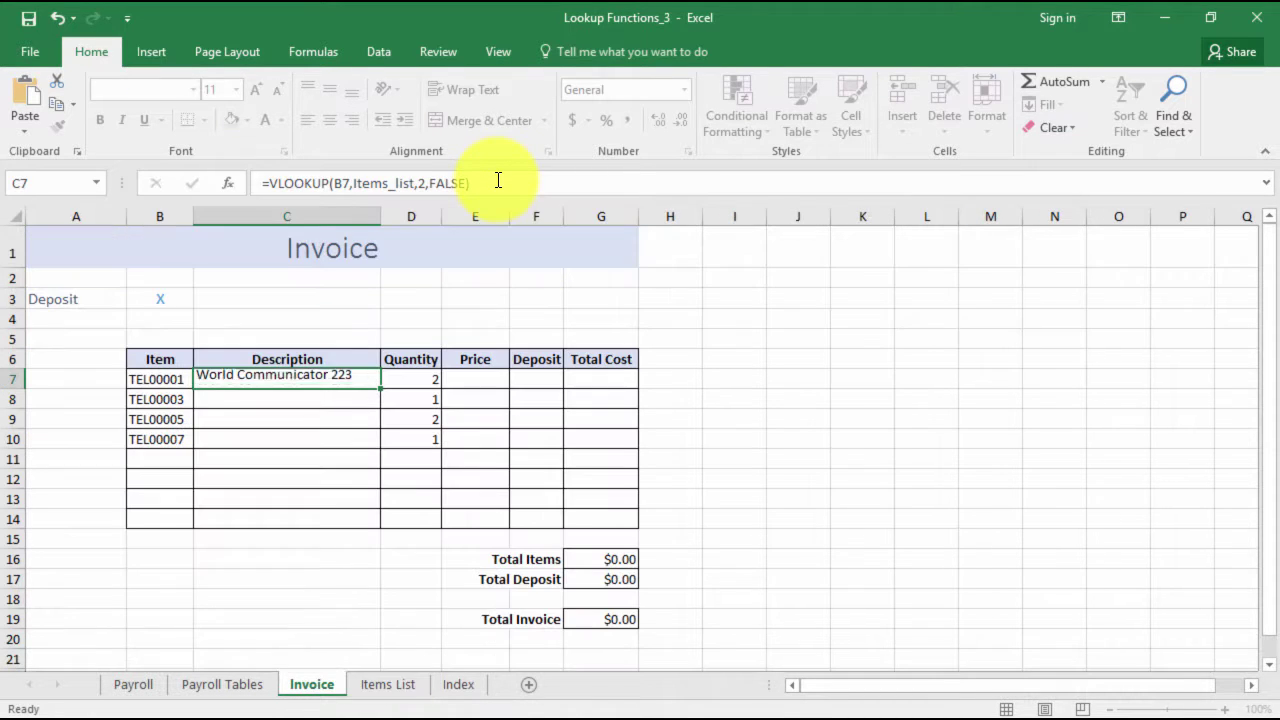
{"action": "double_click", "coordinate": [379, 389]}
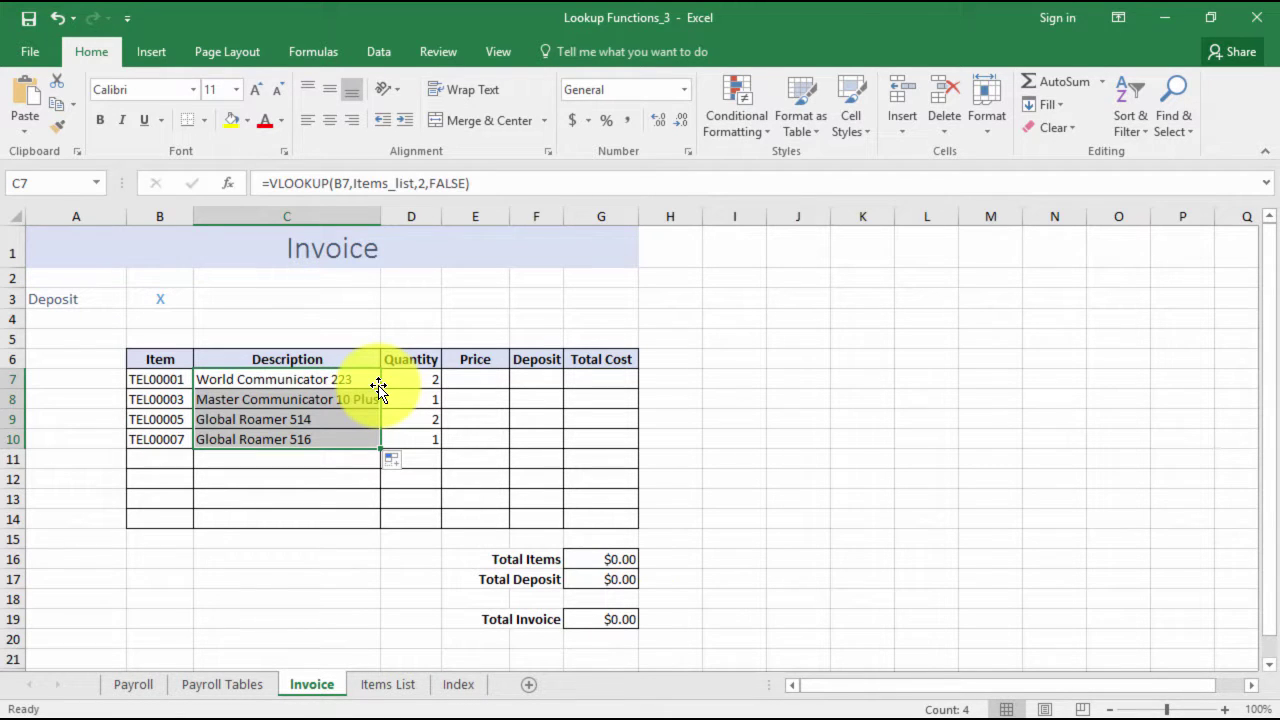
- Enter =VLOOKUP(B7,Items_list,3) in cell E7 to look up the first item's price
{"action": "left_click", "coordinate": [486, 380]}
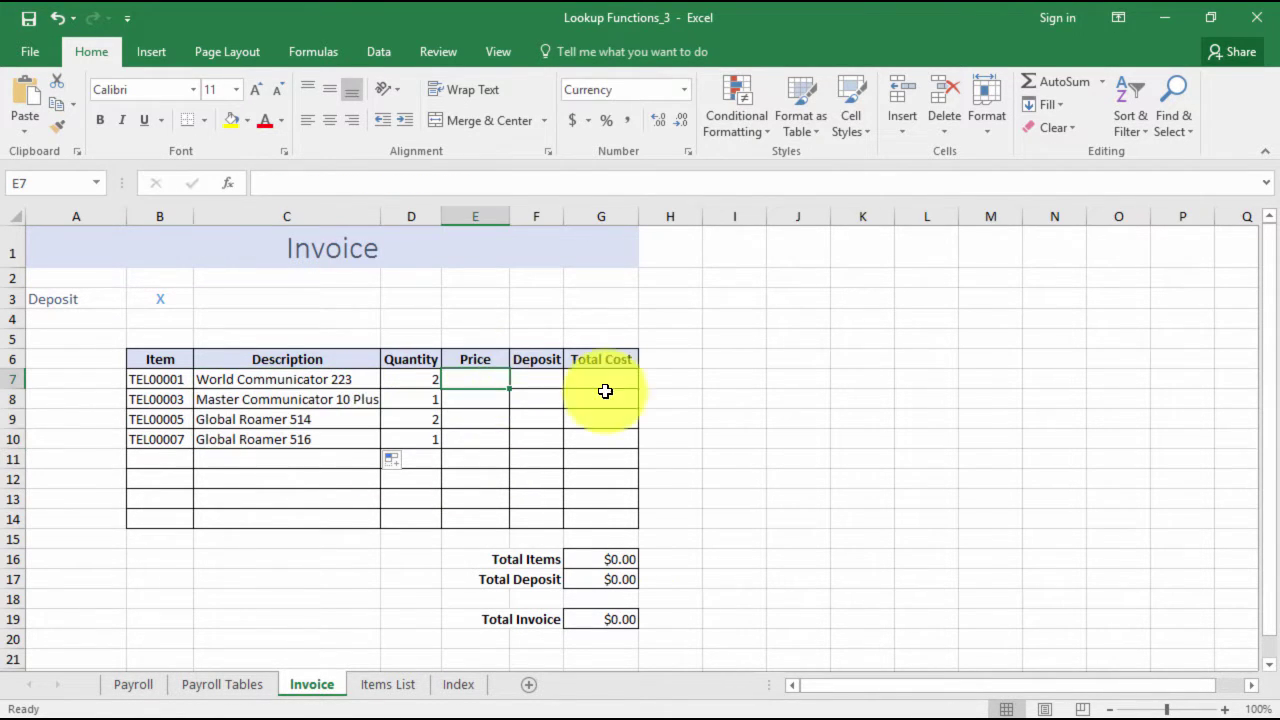
{"action": "type", "text": "=vlook"}
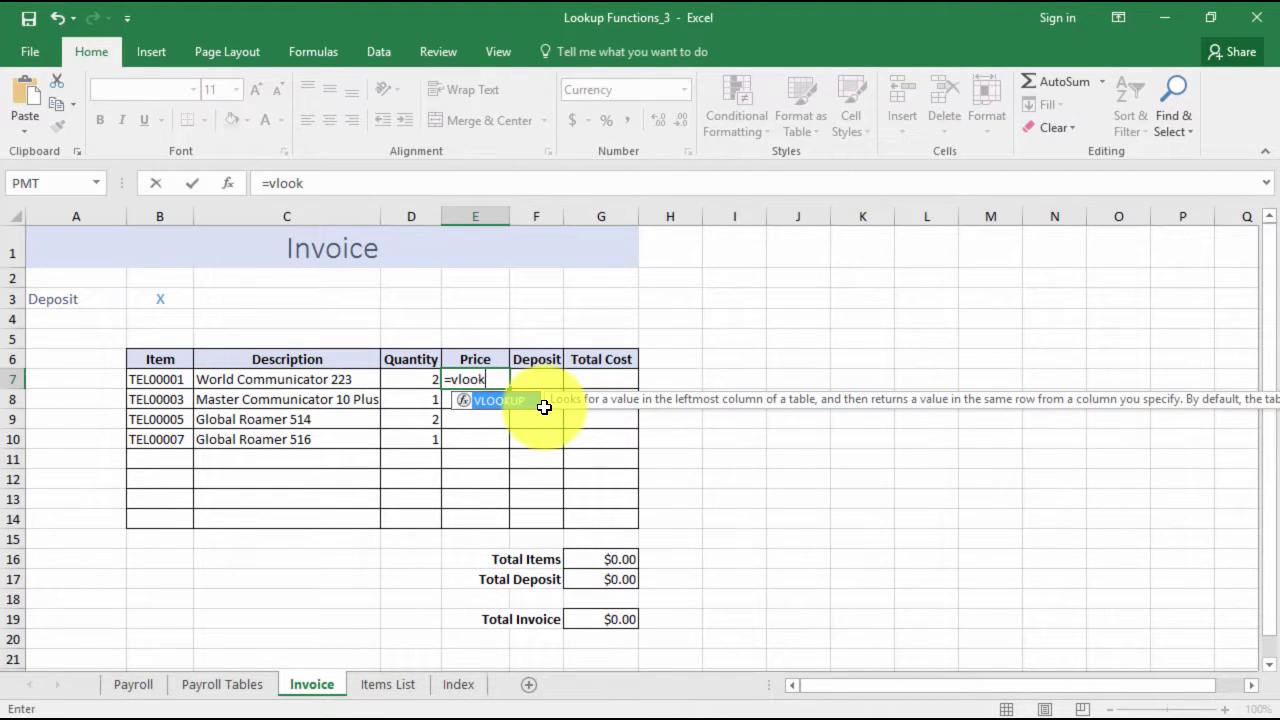
{"action": "key", "text": "Tab"}
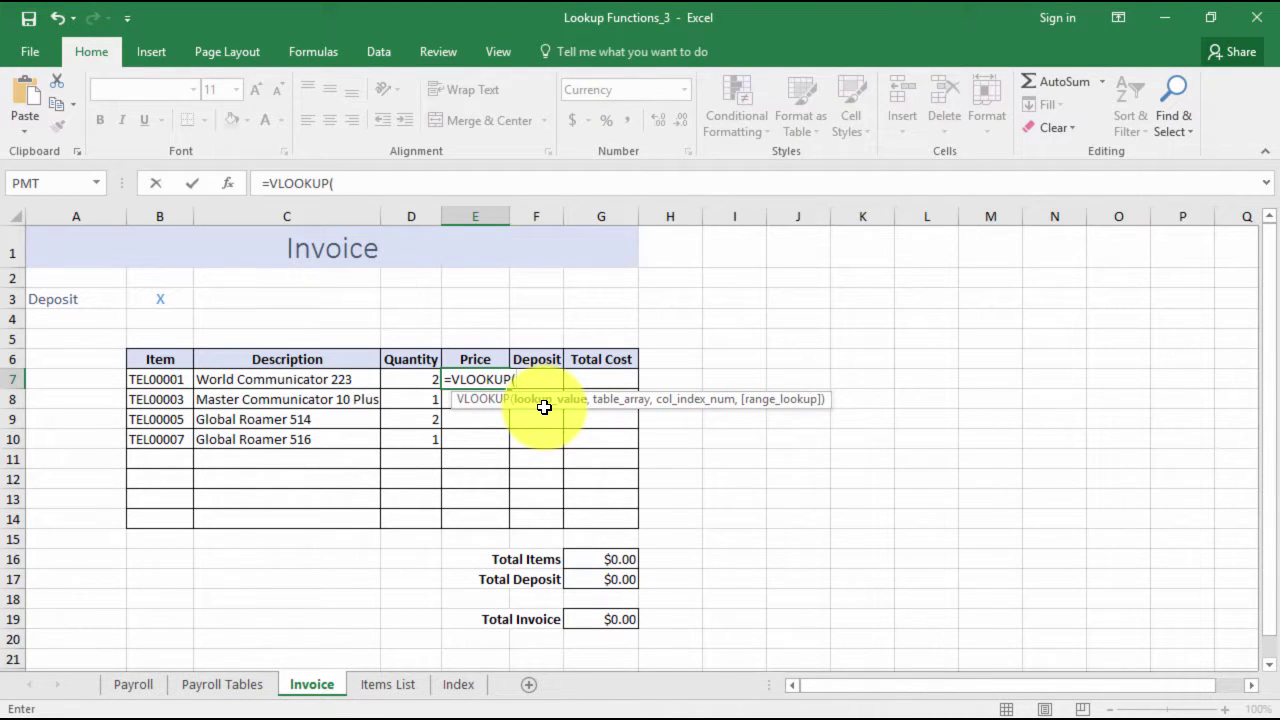
{"action": "left_click", "coordinate": [167, 379]}
{"action": "type", "text": ","}
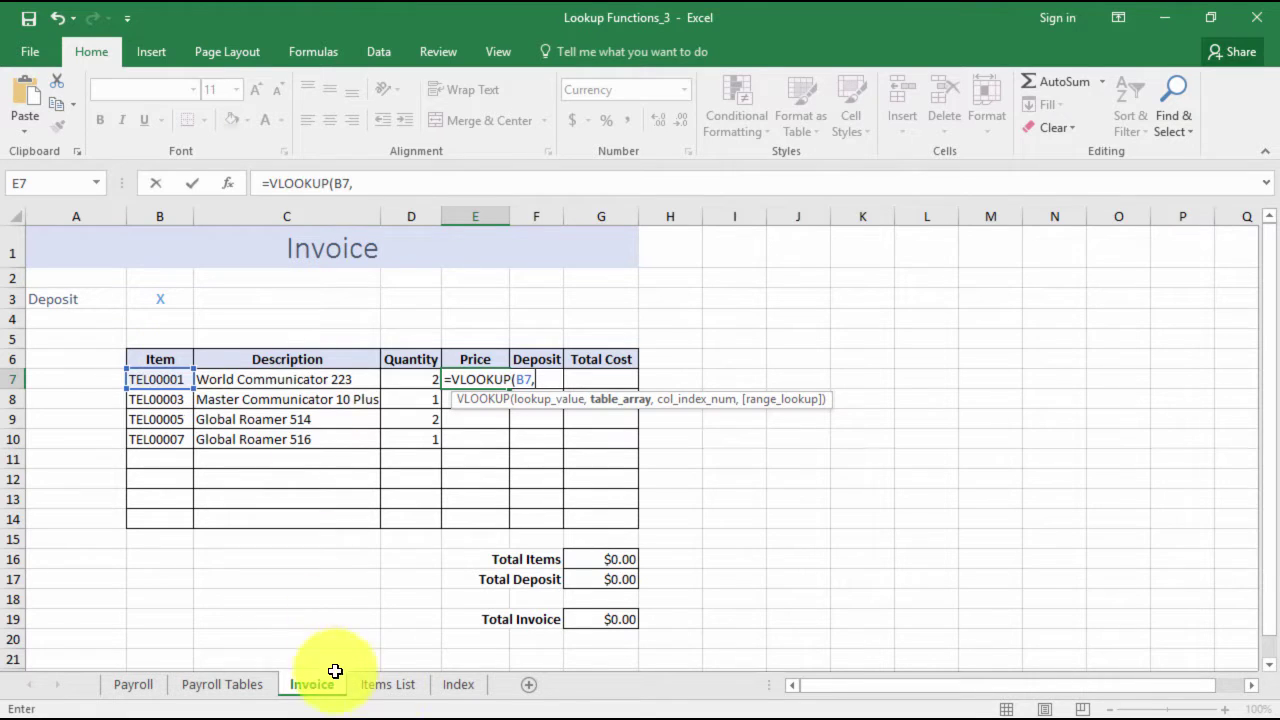
{"action": "left_click", "coordinate": [388, 684]}
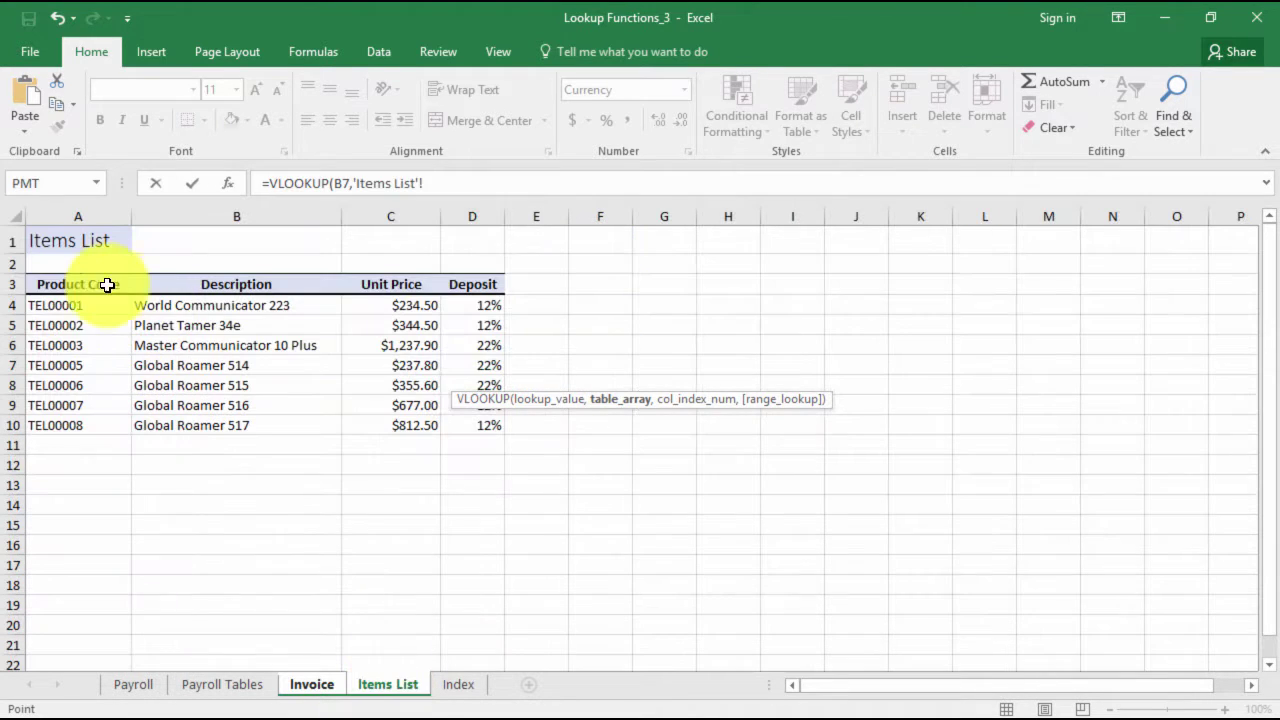
{"action": "left_click_drag", "start_coordinate": [73, 307], "coordinate": [466, 422]}
{"action": "type", "text": ",3"}
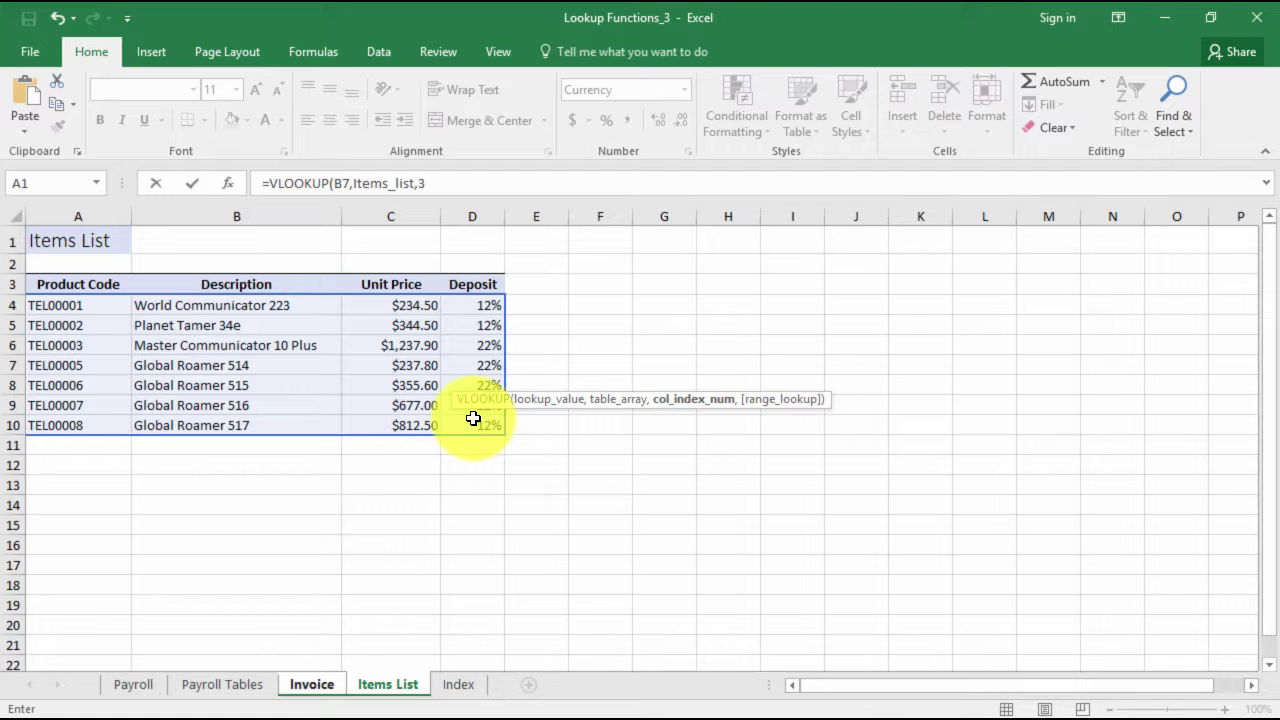
{"action": "key", "text": "Return"}
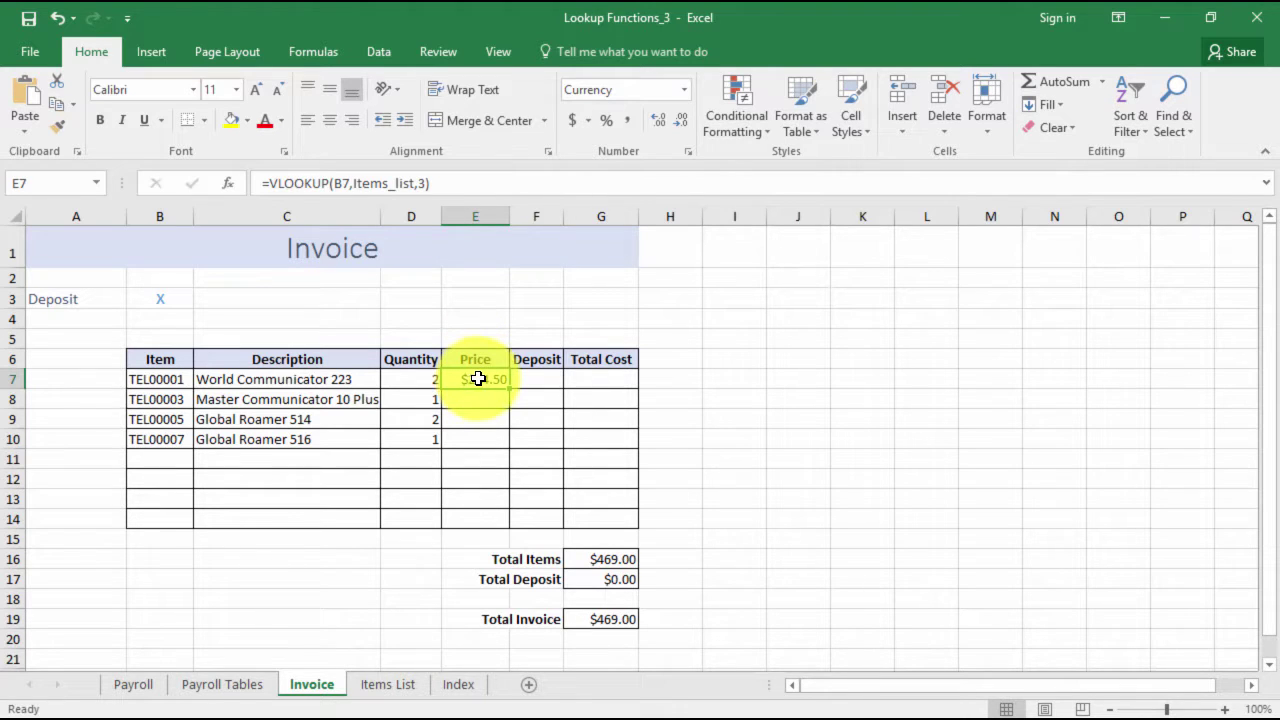
- Add FALSE as the exact-match argument to the price lookup in E7 and fill the formula down to E10
{"action": "left_click", "coordinate": [426, 183]}
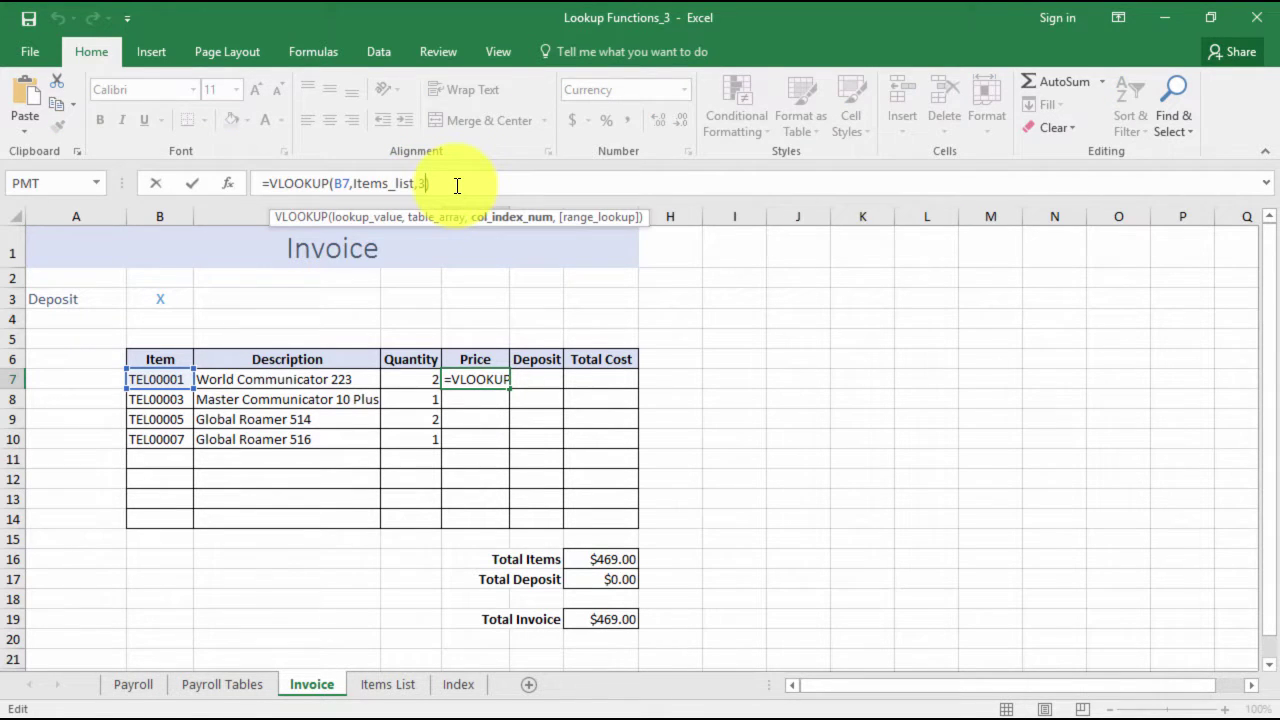
{"action": "type", "text": ","}
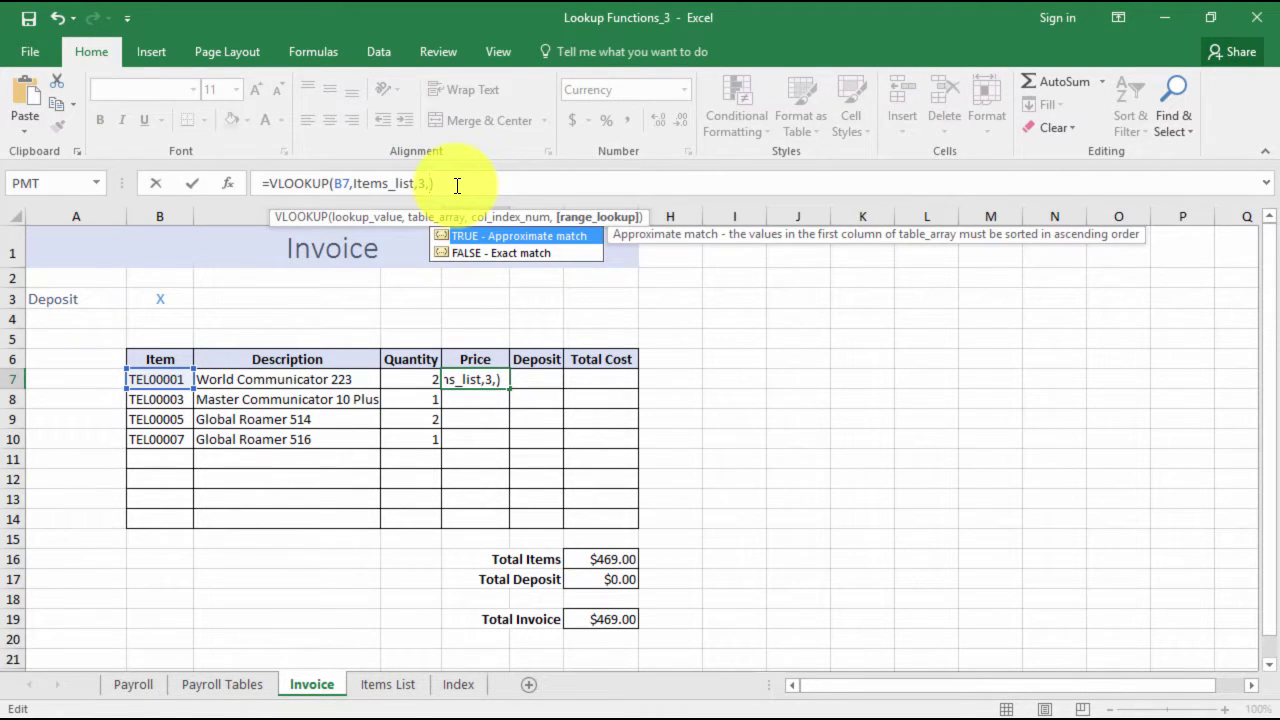
{"action": "double_click", "coordinate": [462, 252]}
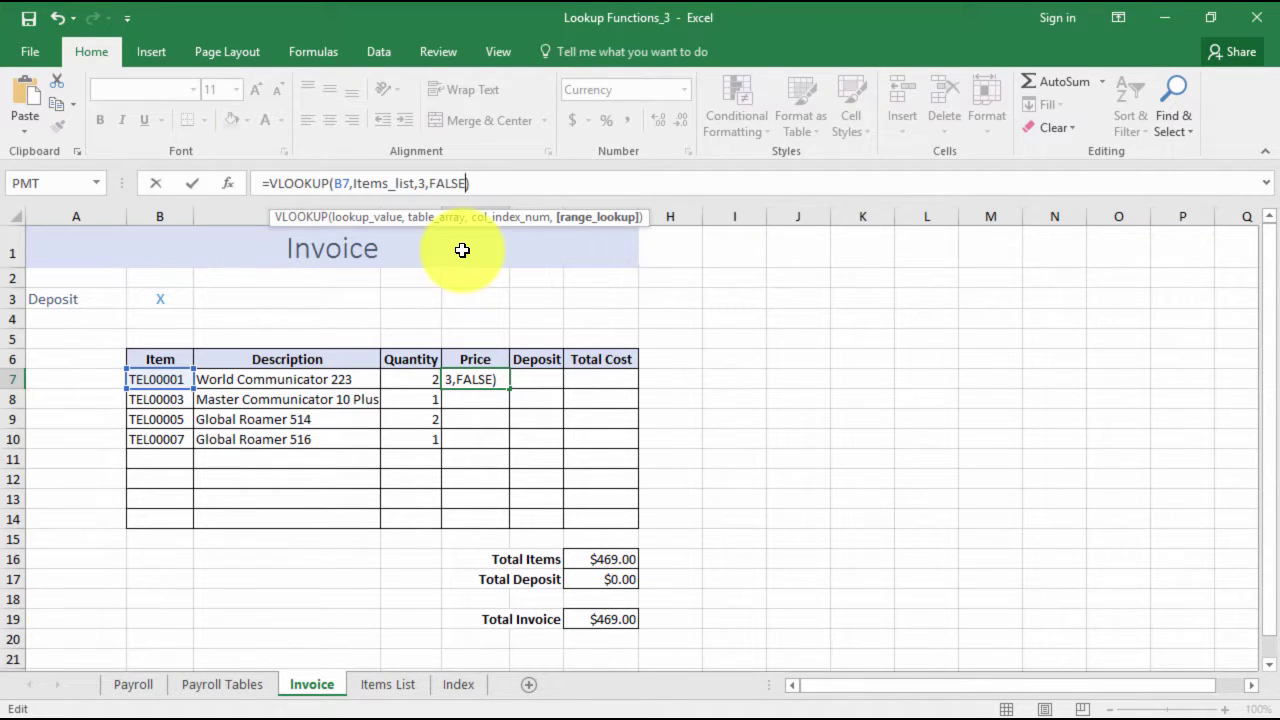
{"action": "key", "text": "ctrl+Return"}
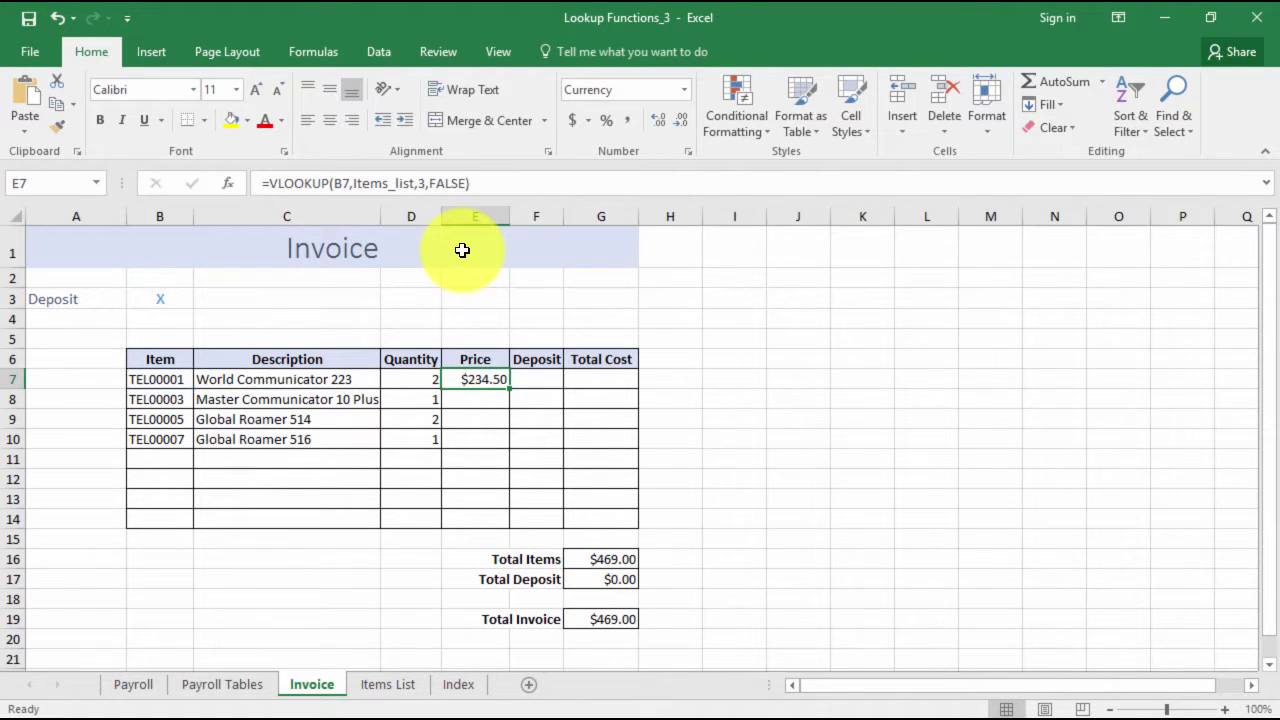
{"action": "double_click", "coordinate": [510, 391]}
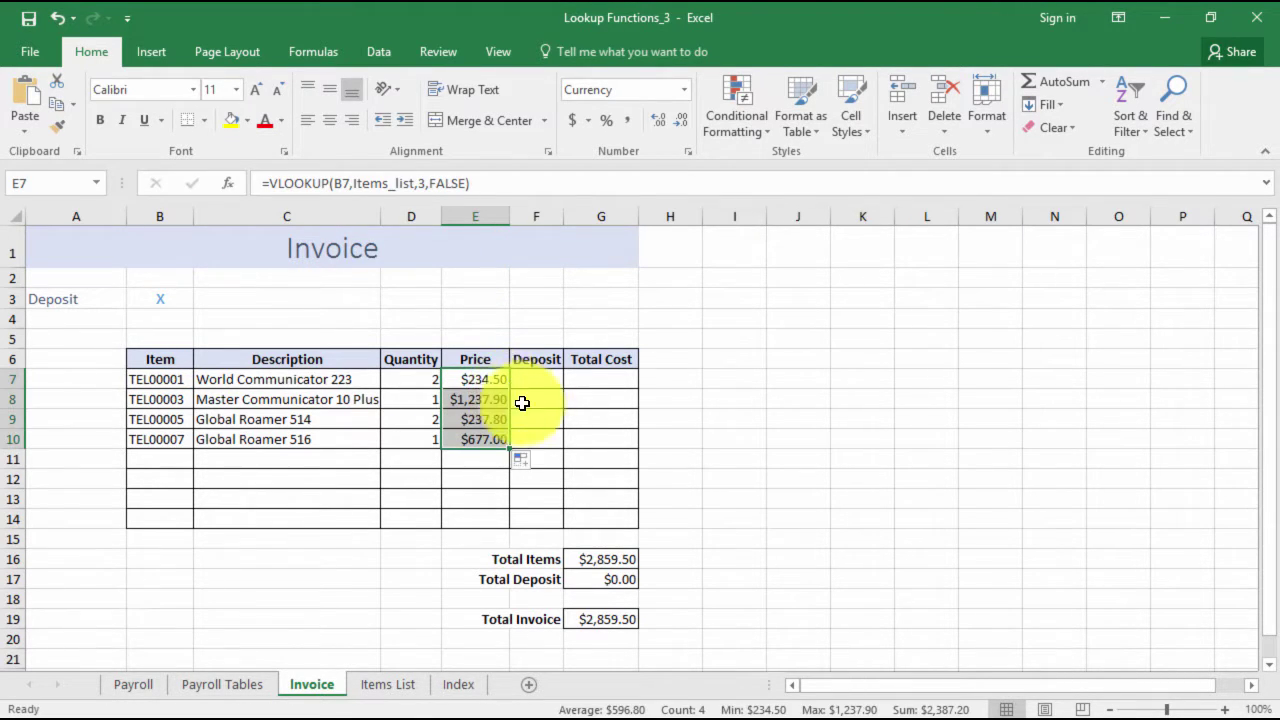
- Start a VLOOKUP formula in cell F7 for the first item's deposit, with B7 as lookup value and Items_list as table array
{"action": "left_click", "coordinate": [531, 383]}
{"action": "type", "text": "=vlo"}
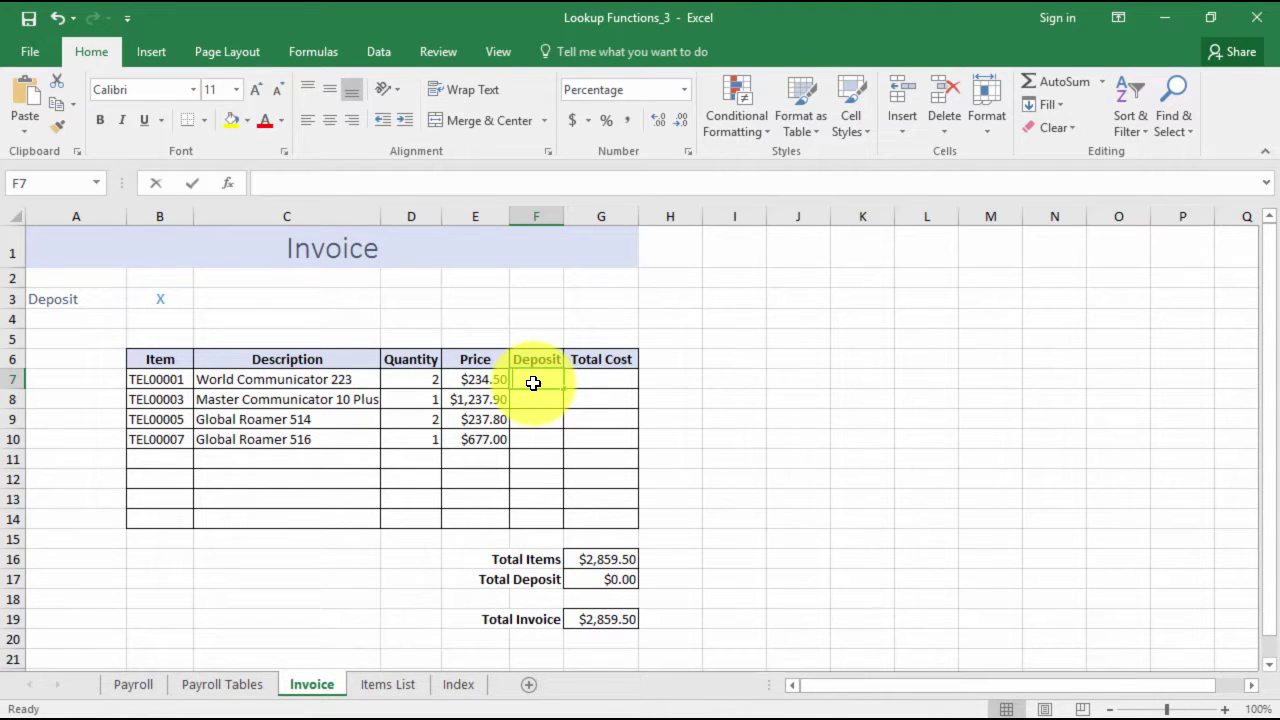
{"action": "key", "text": "Tab"}
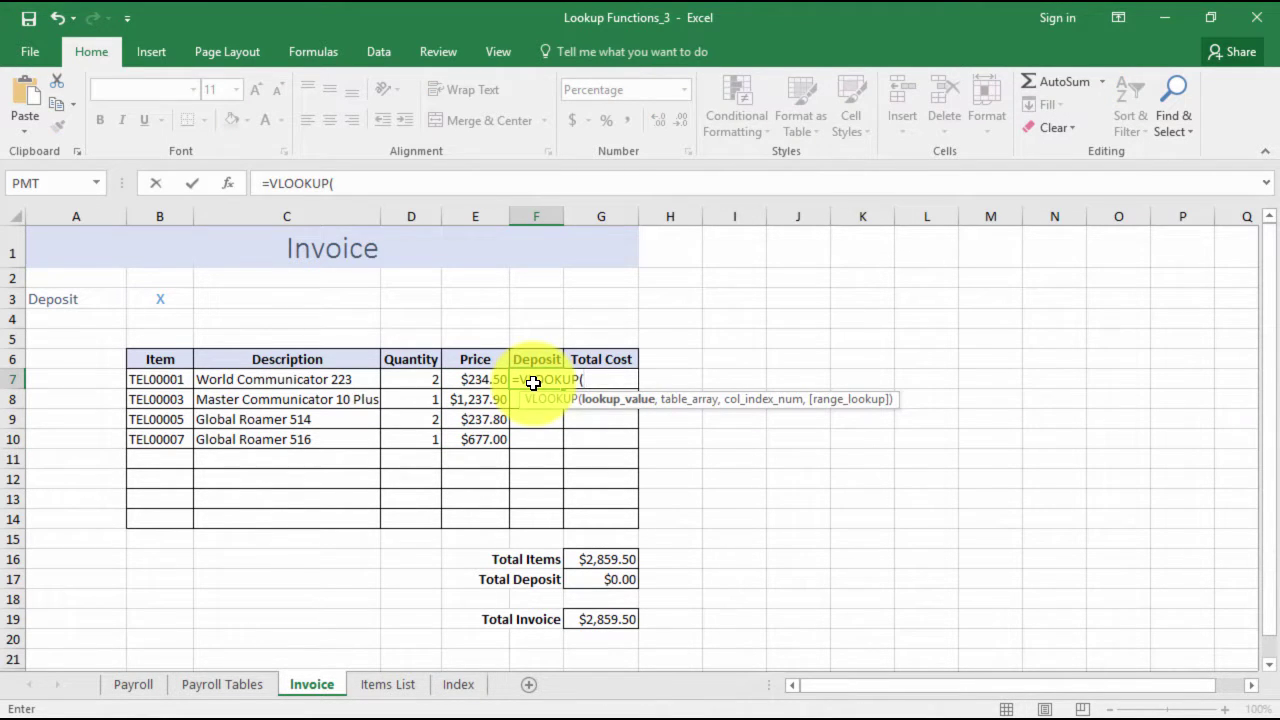
{"action": "left_click", "coordinate": [176, 379]}
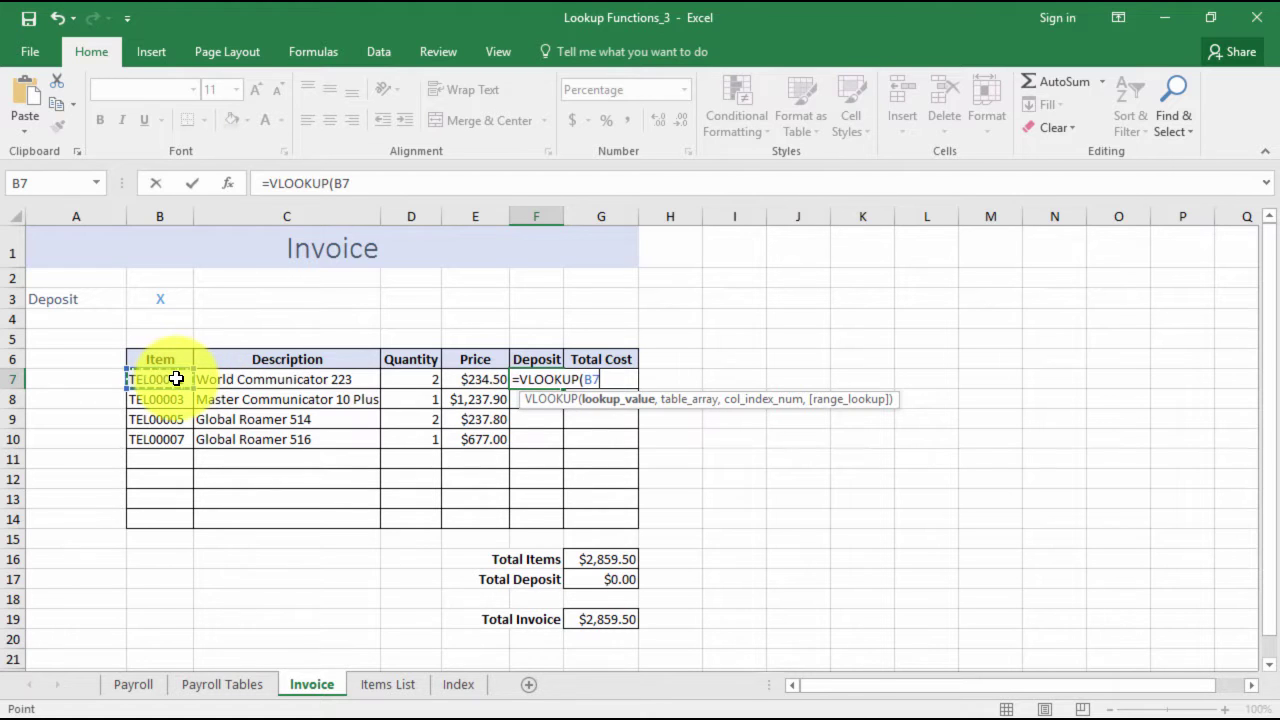
{"action": "type", "text": ","}
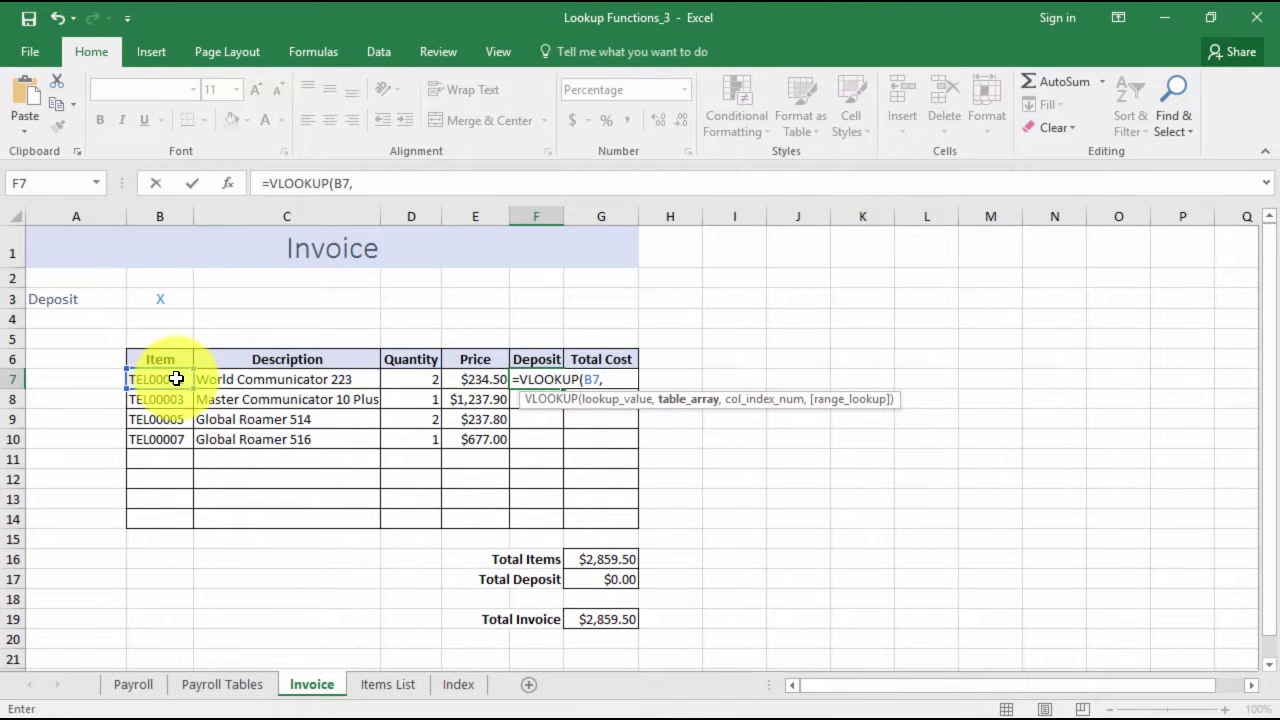
{"action": "left_click", "coordinate": [370, 682]}
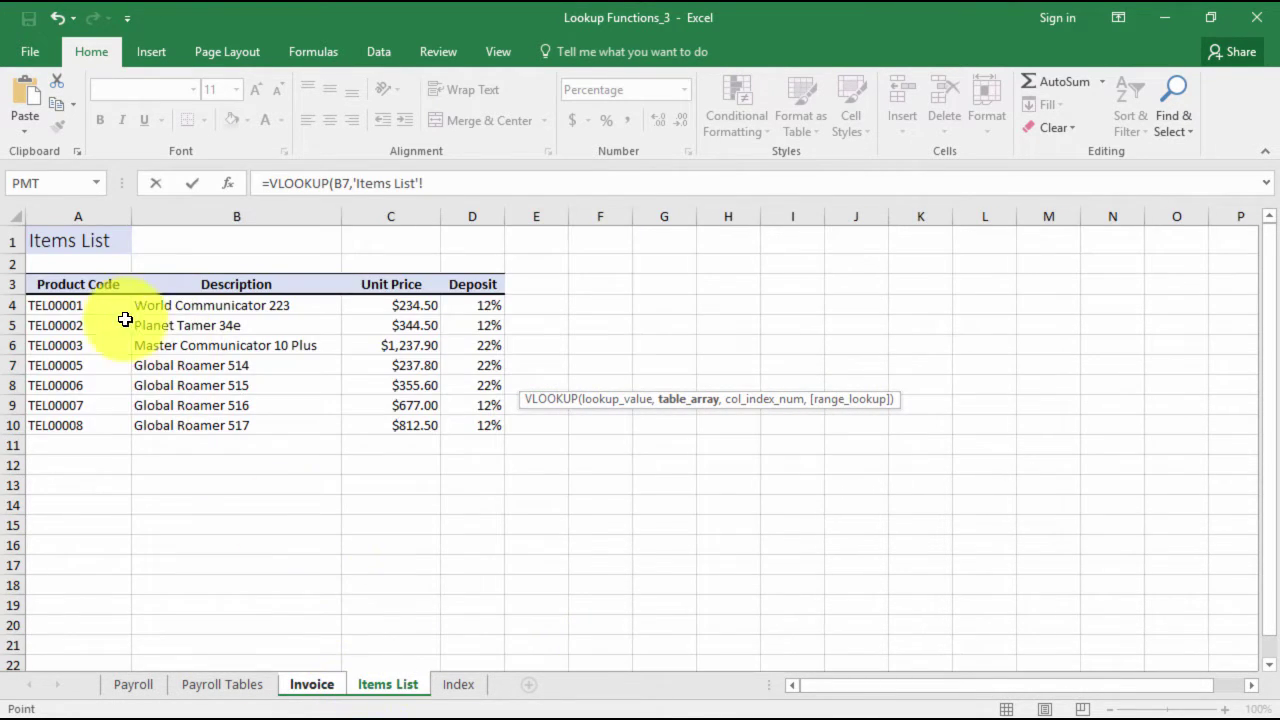
{"action": "left_click_drag", "start_coordinate": [124, 319], "coordinate": [486, 417]}
{"action": "type", "text": ","}
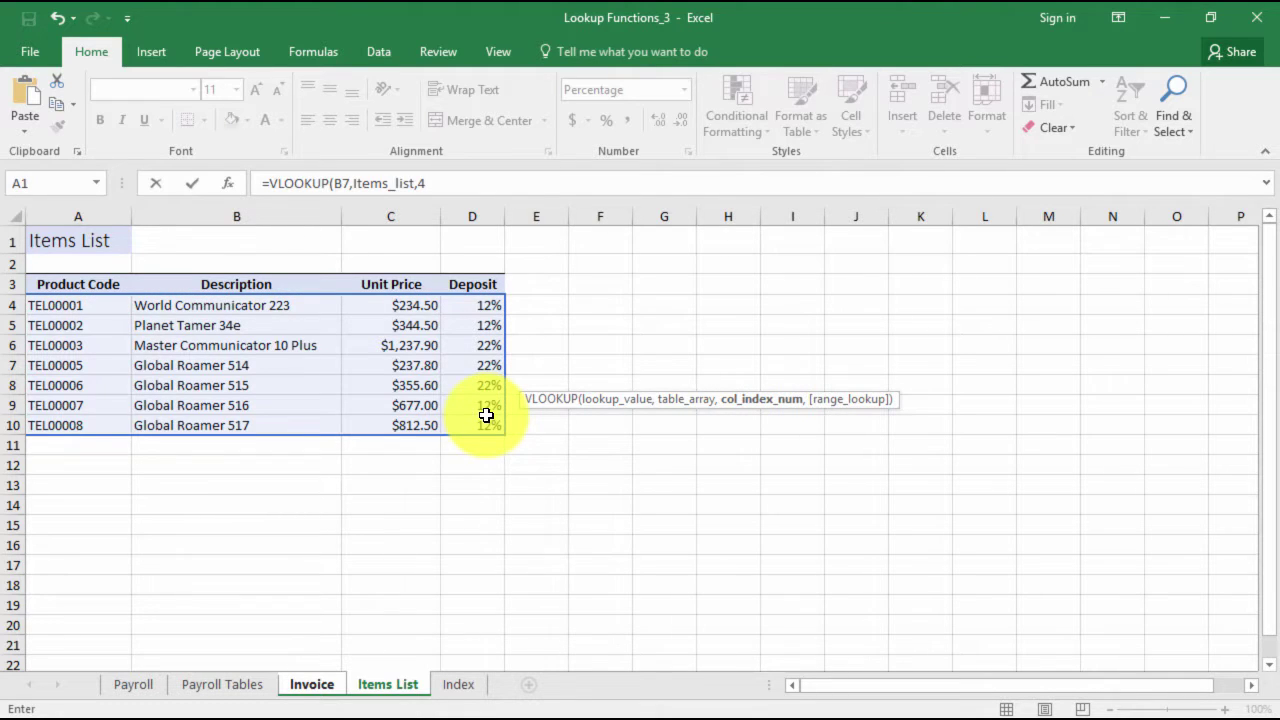
- Complete the deposit lookup with column index 4 and FALSE for an exact match, and fill it down to F10
{"action": "type", "text": "4,fa"}
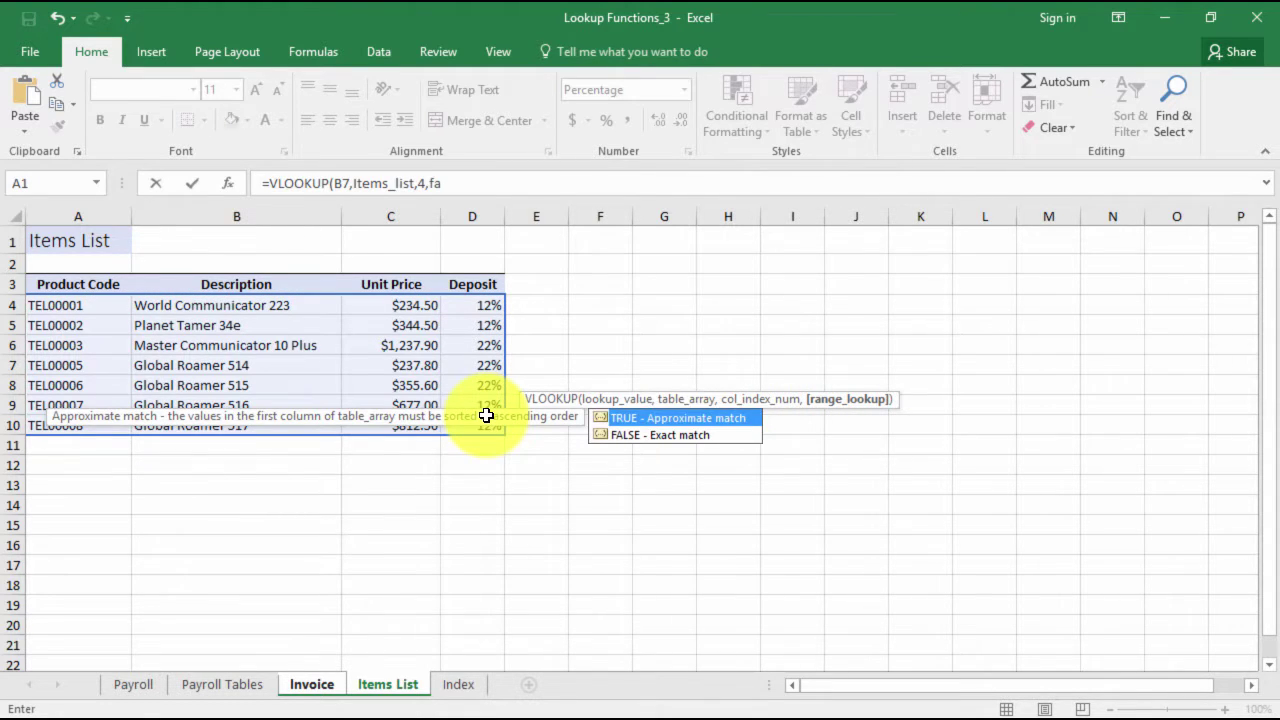
{"action": "key", "text": "Down"}
{"action": "key", "text": "Tab"}
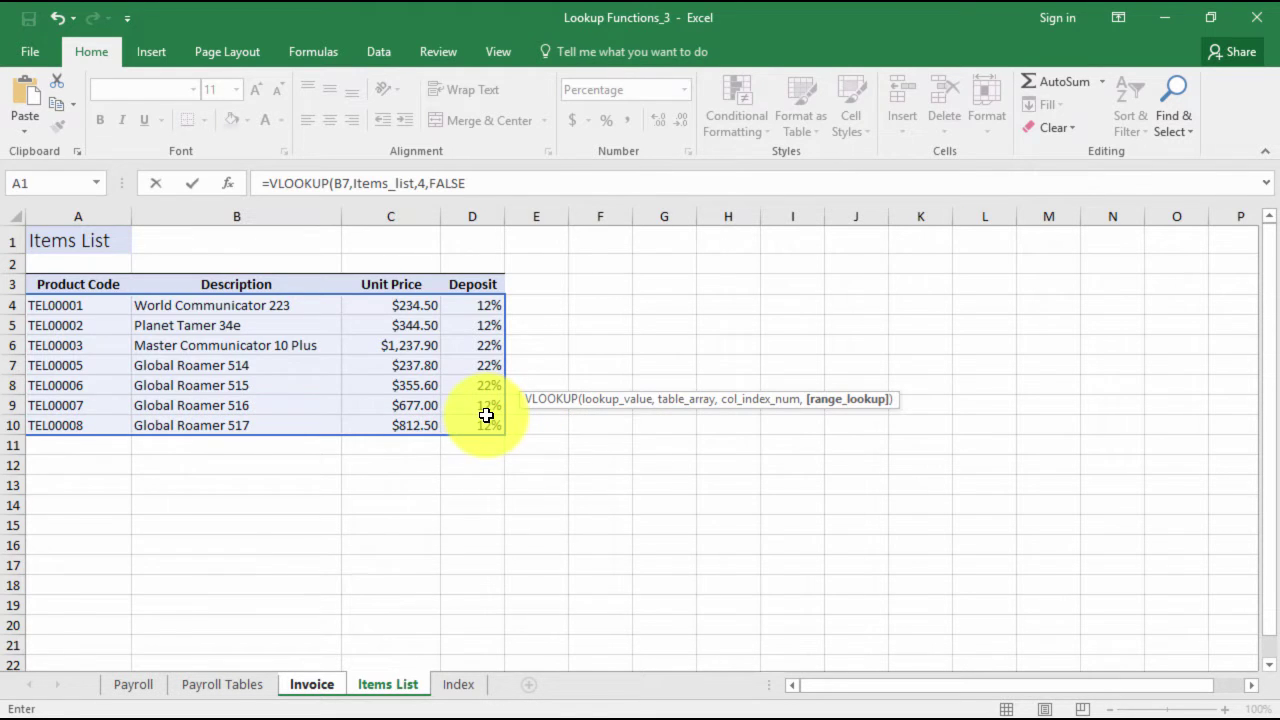
{"action": "key", "text": "Return"}
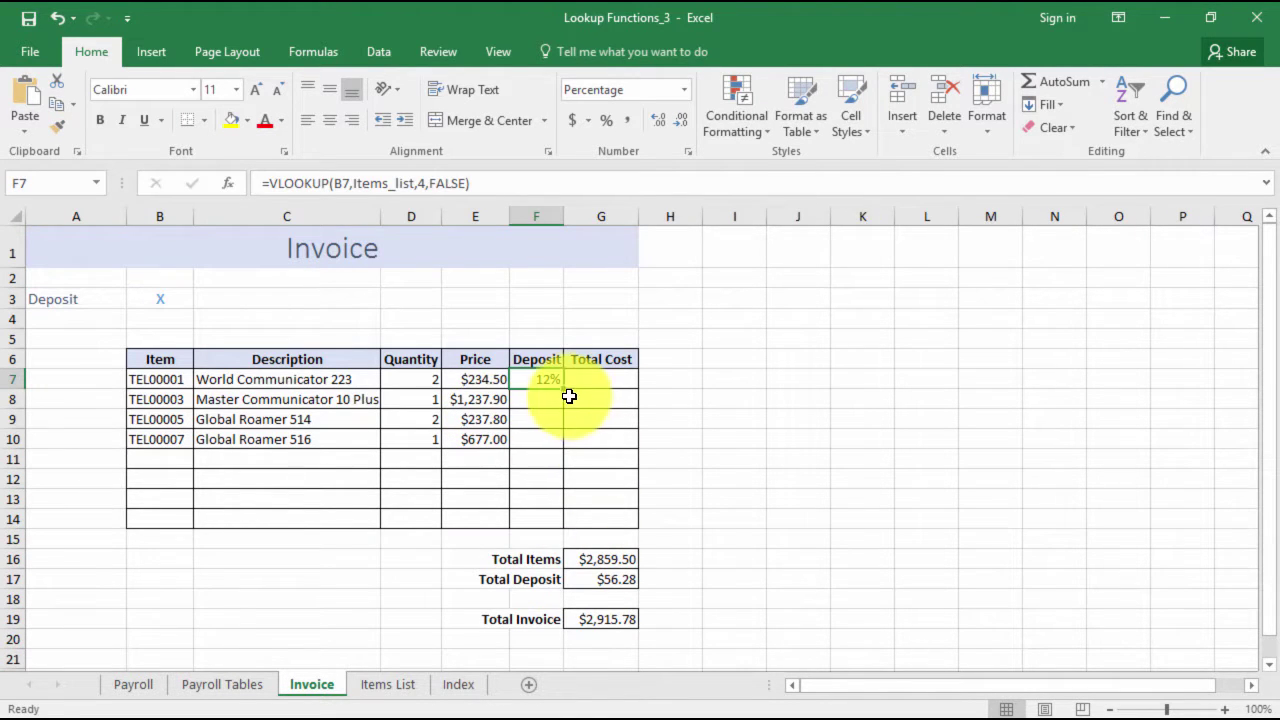
{"action": "double_click", "coordinate": [564, 390]}
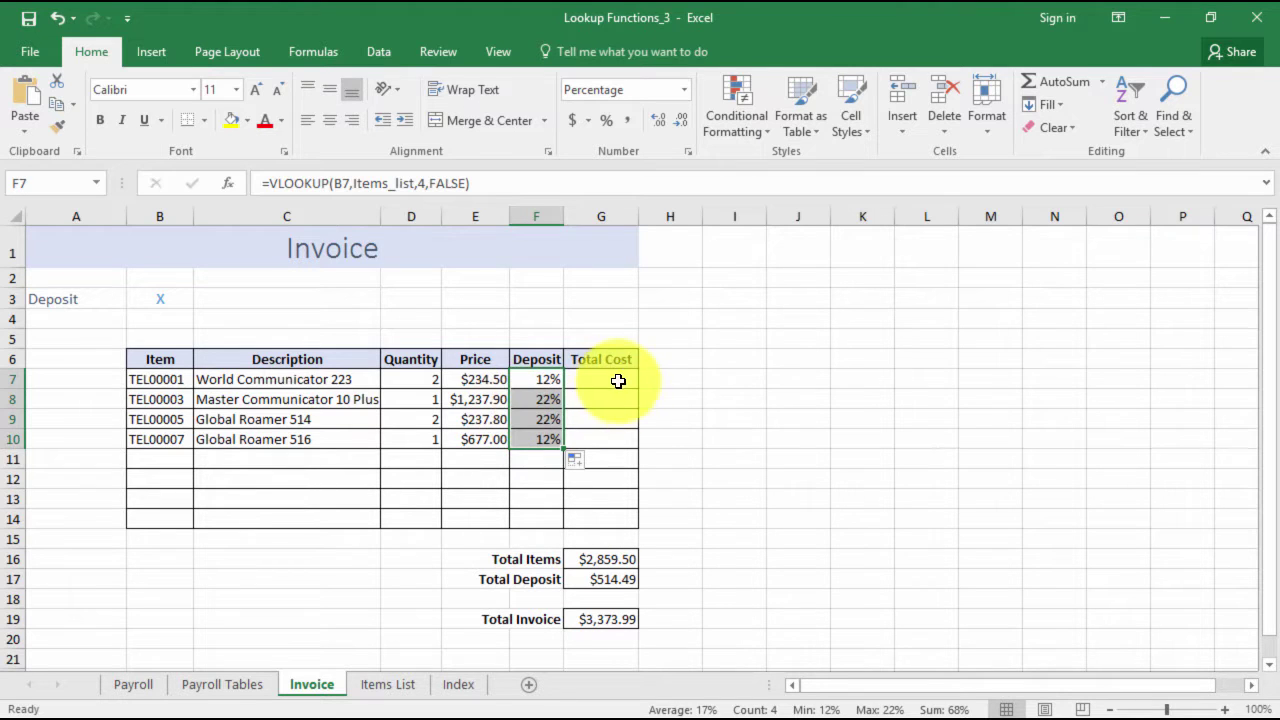
- Insert IF(ISBLANK($B$3) ahead of the VLOOKUP in F7, testing the Deposit marker cell with an absolute reference
{"action": "left_click", "coordinate": [554, 379]}
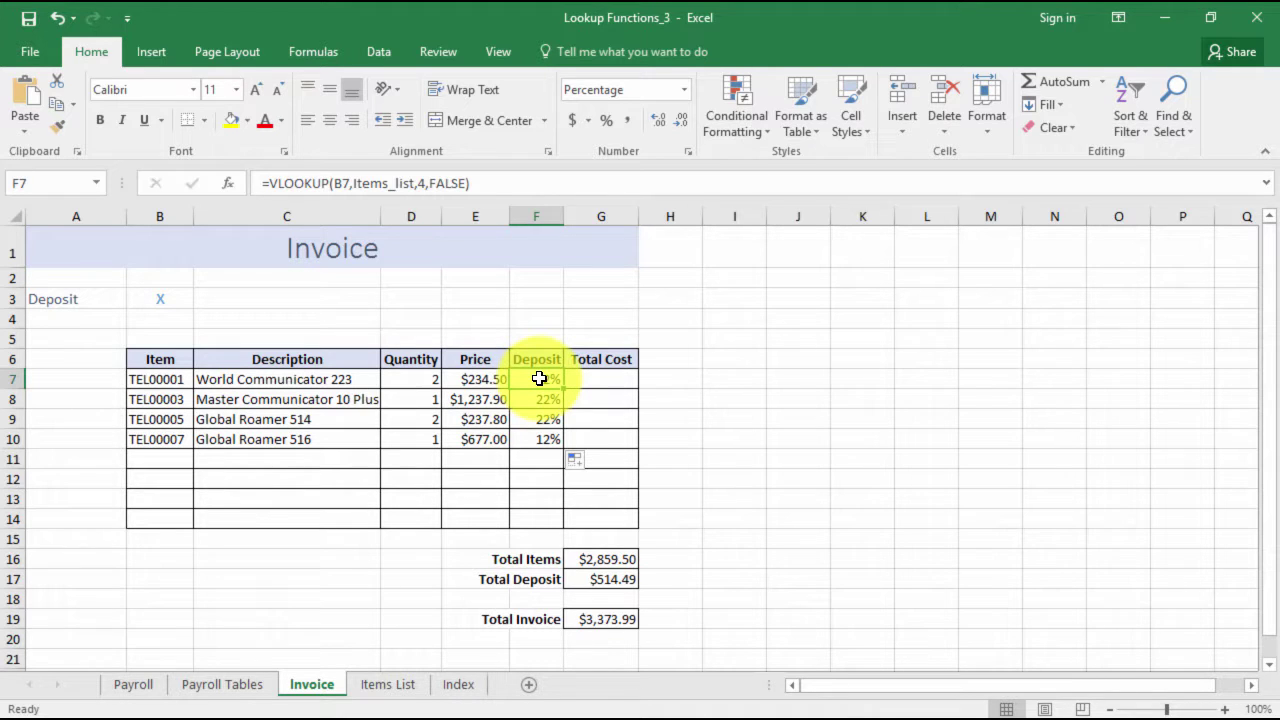
{"action": "left_click", "coordinate": [175, 301]}
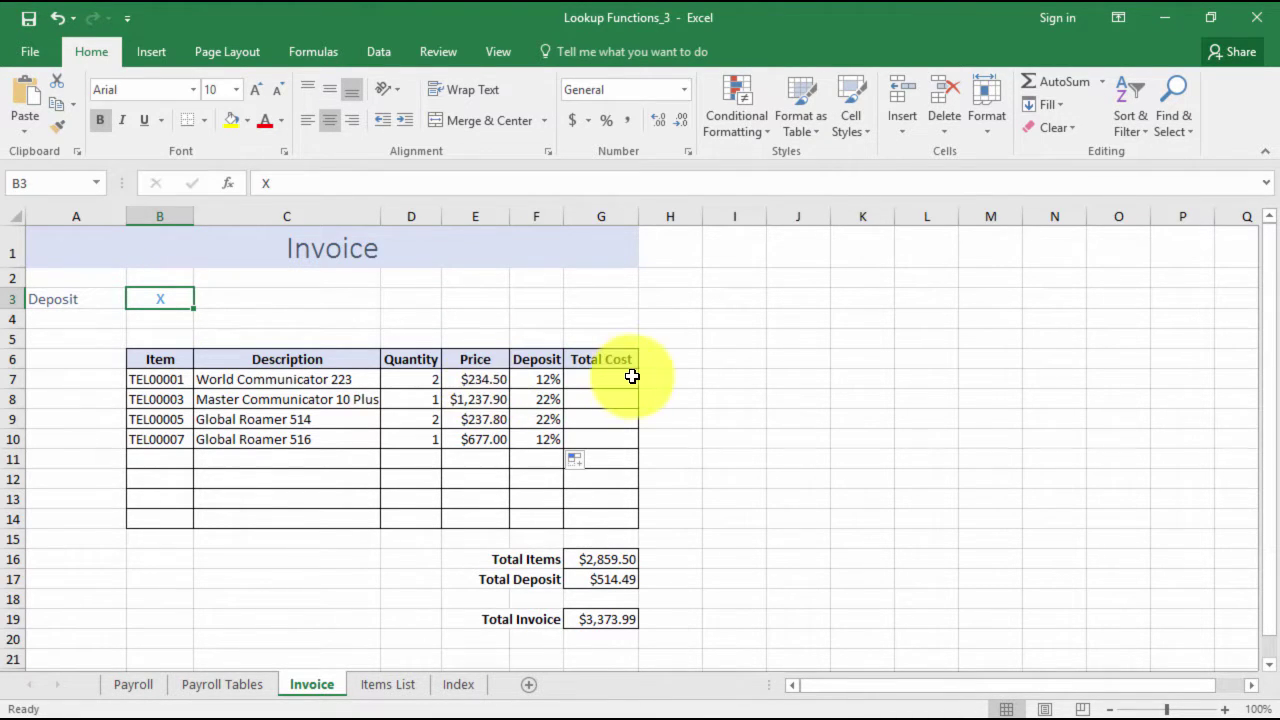
{"action": "left_click", "coordinate": [541, 381]}
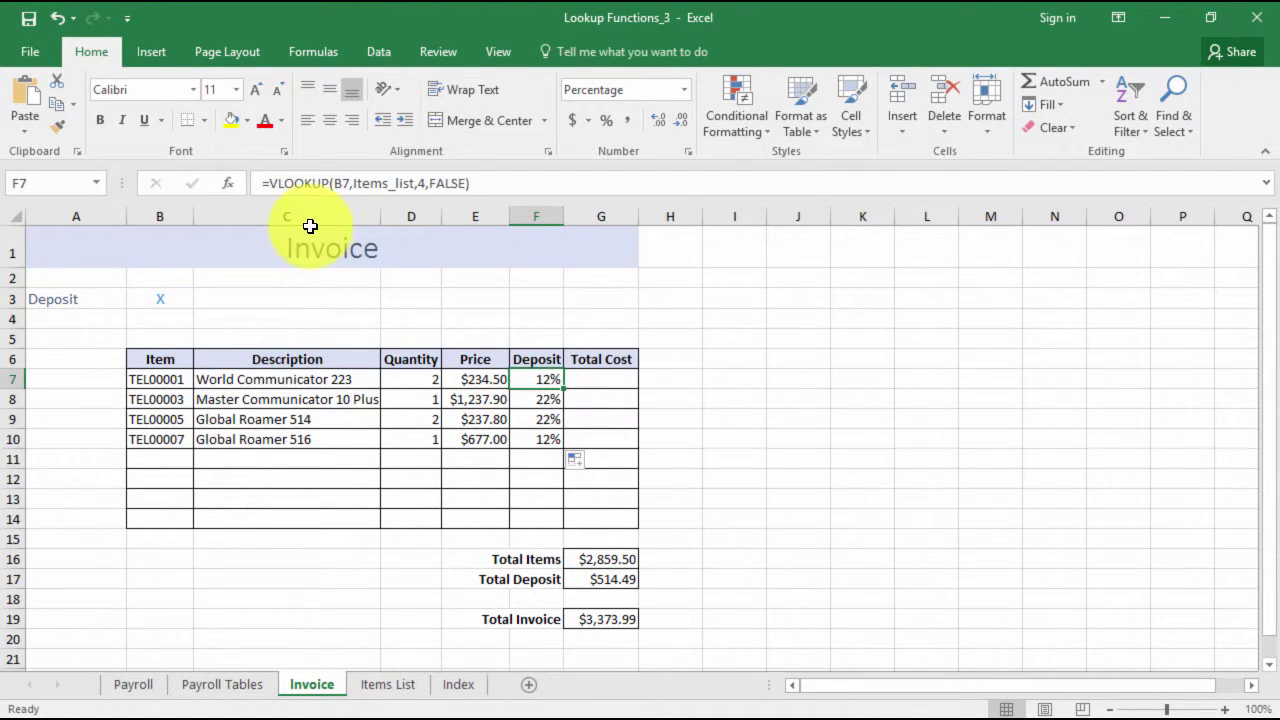
{"action": "left_click", "coordinate": [268, 184]}
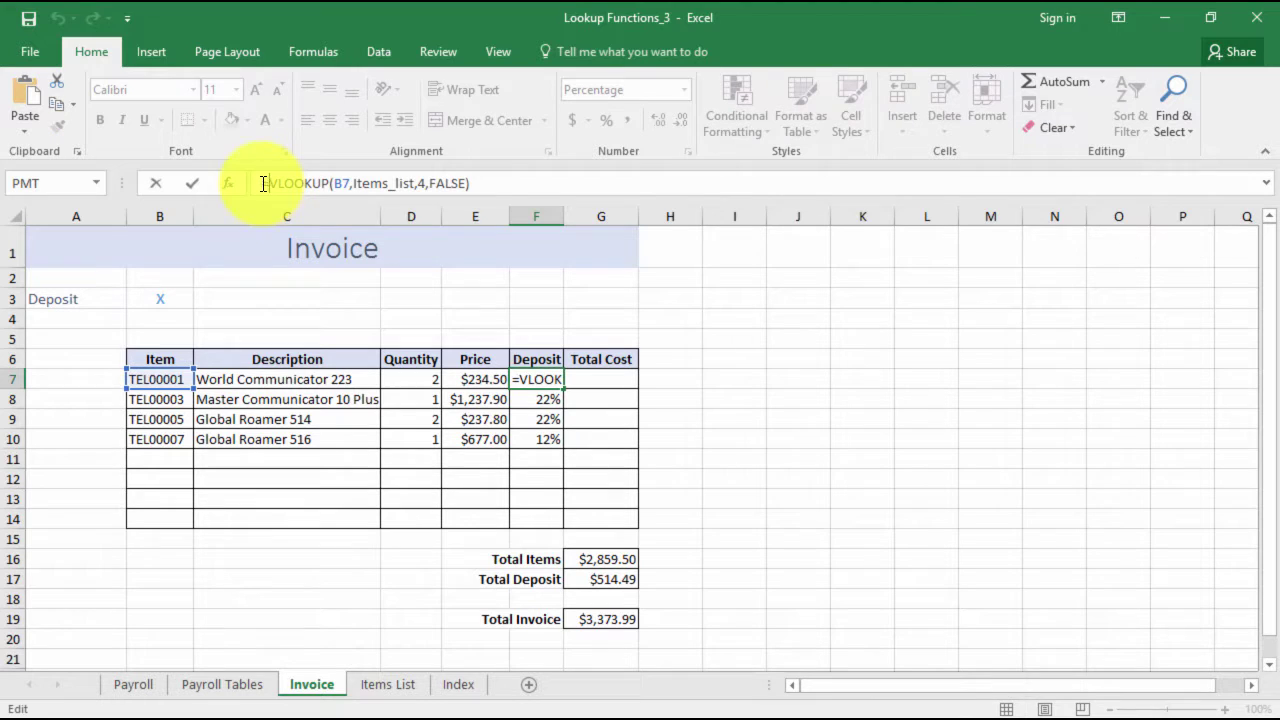
{"action": "type", "text": "IF("}
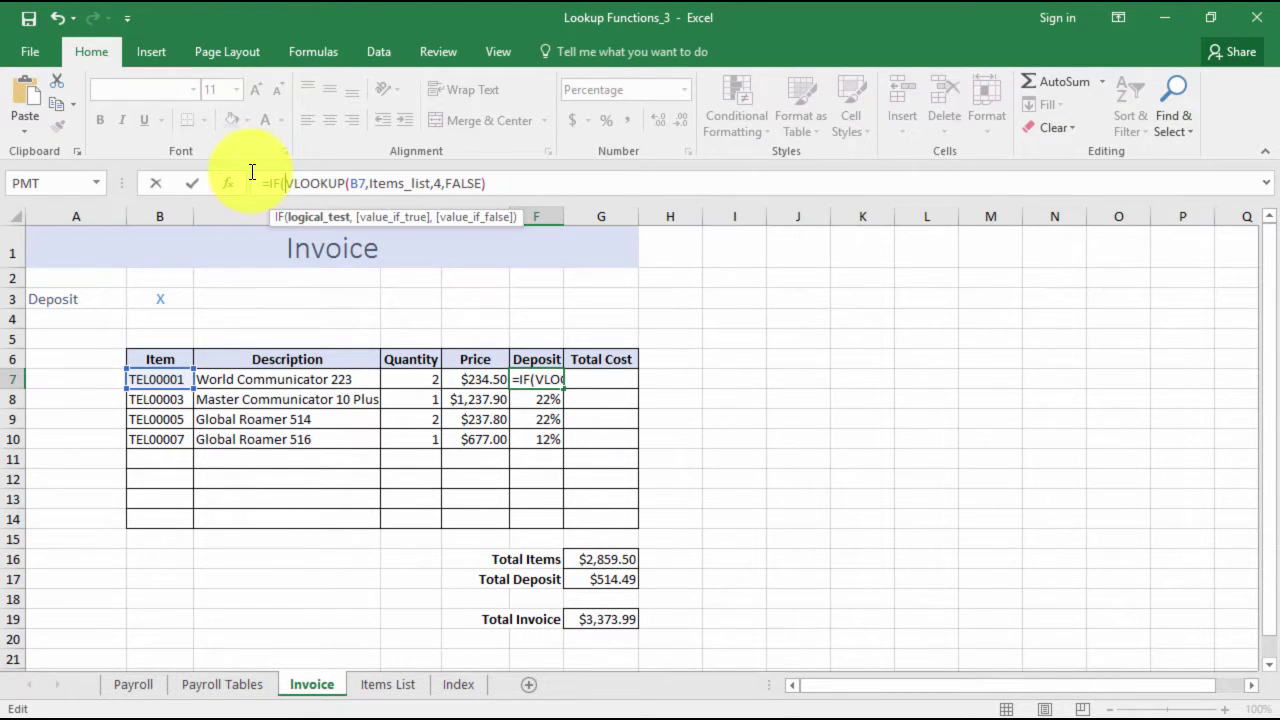
{"action": "type", "text": "is"}
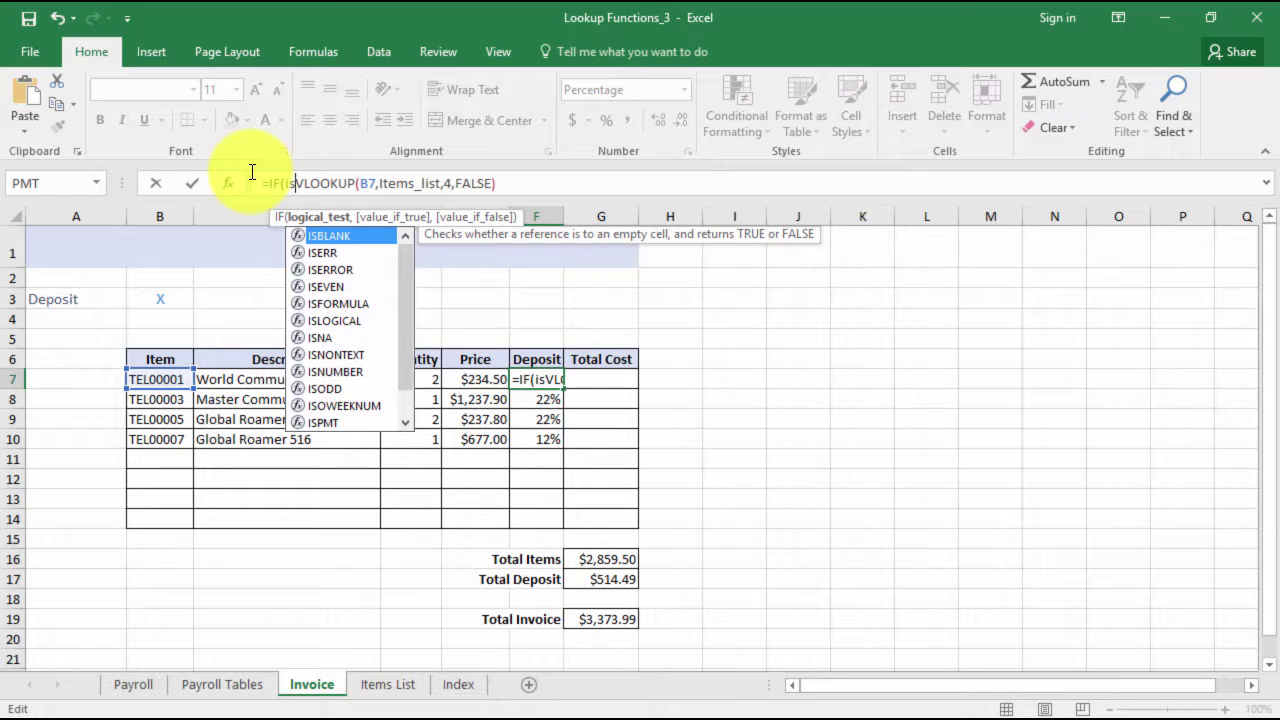
{"action": "key", "text": "Tab"}
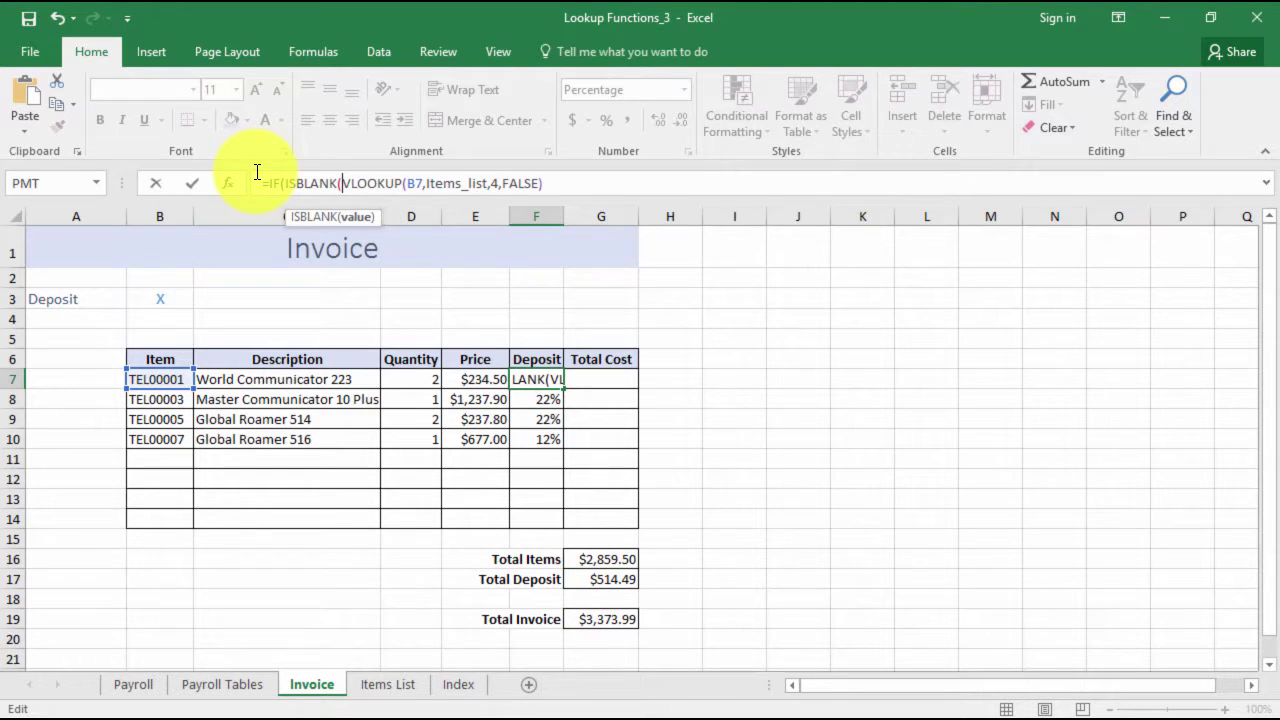
{"action": "left_click", "coordinate": [165, 300]}
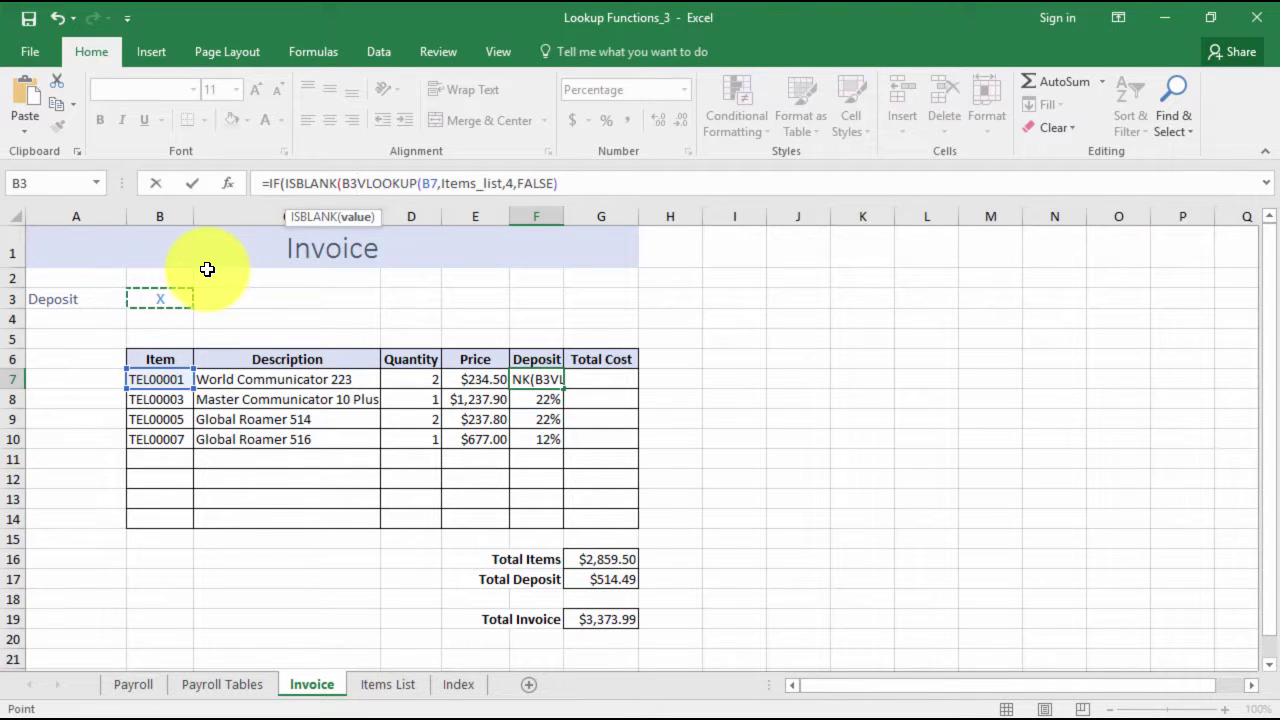
{"action": "key", "text": "F4"}
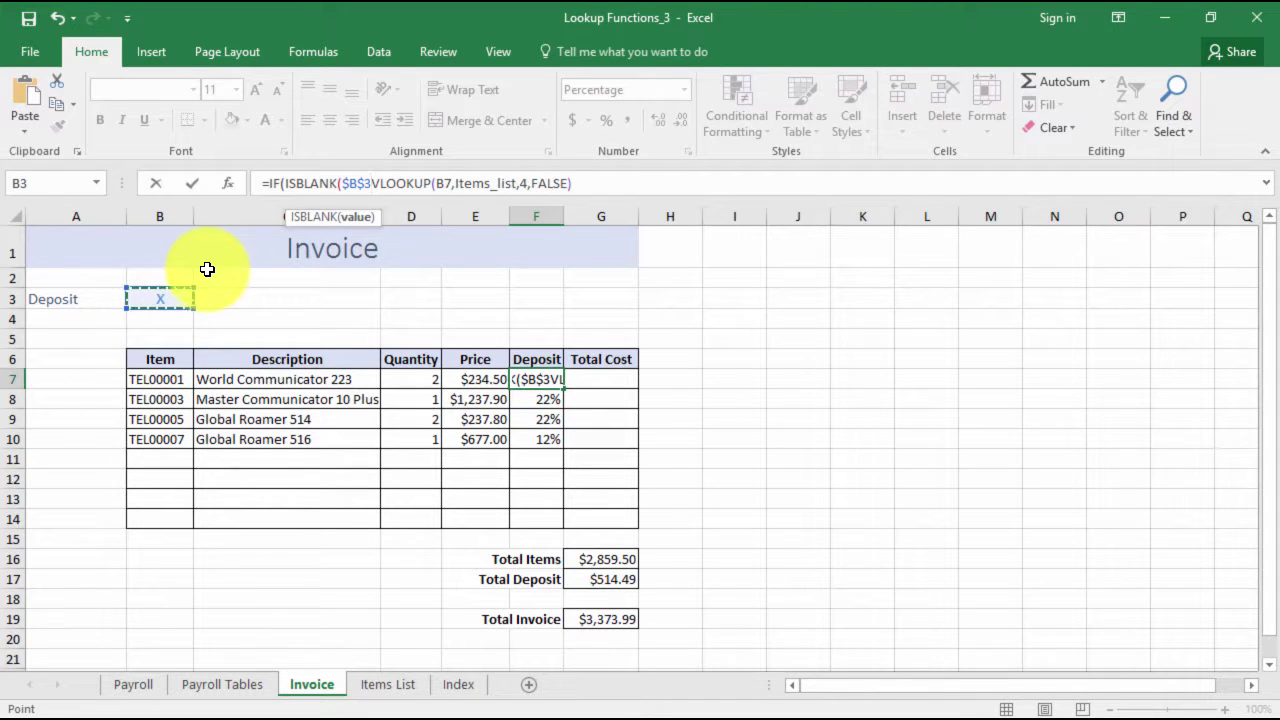
{"action": "type", "text": ")"}
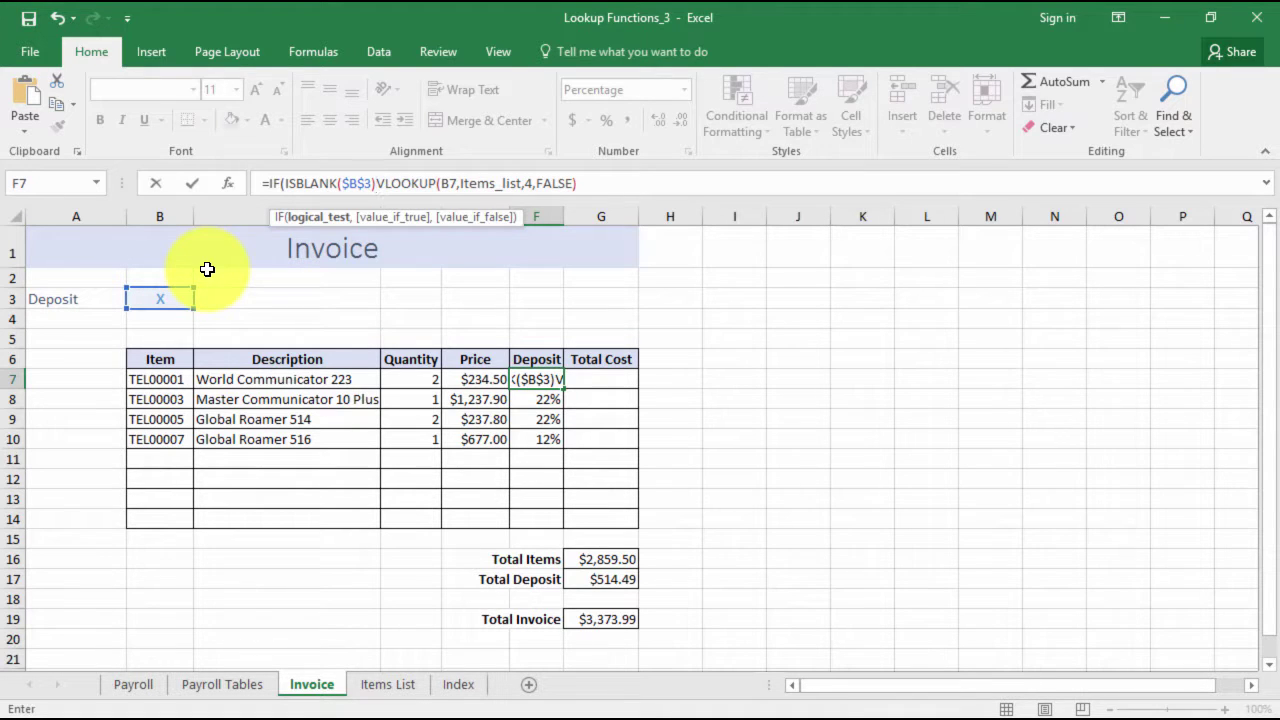
- Complete the IF in F7 with 0 when true and the VLOOKUP when false, and fill the formula down to F10
{"action": "type", "text": ",0"}
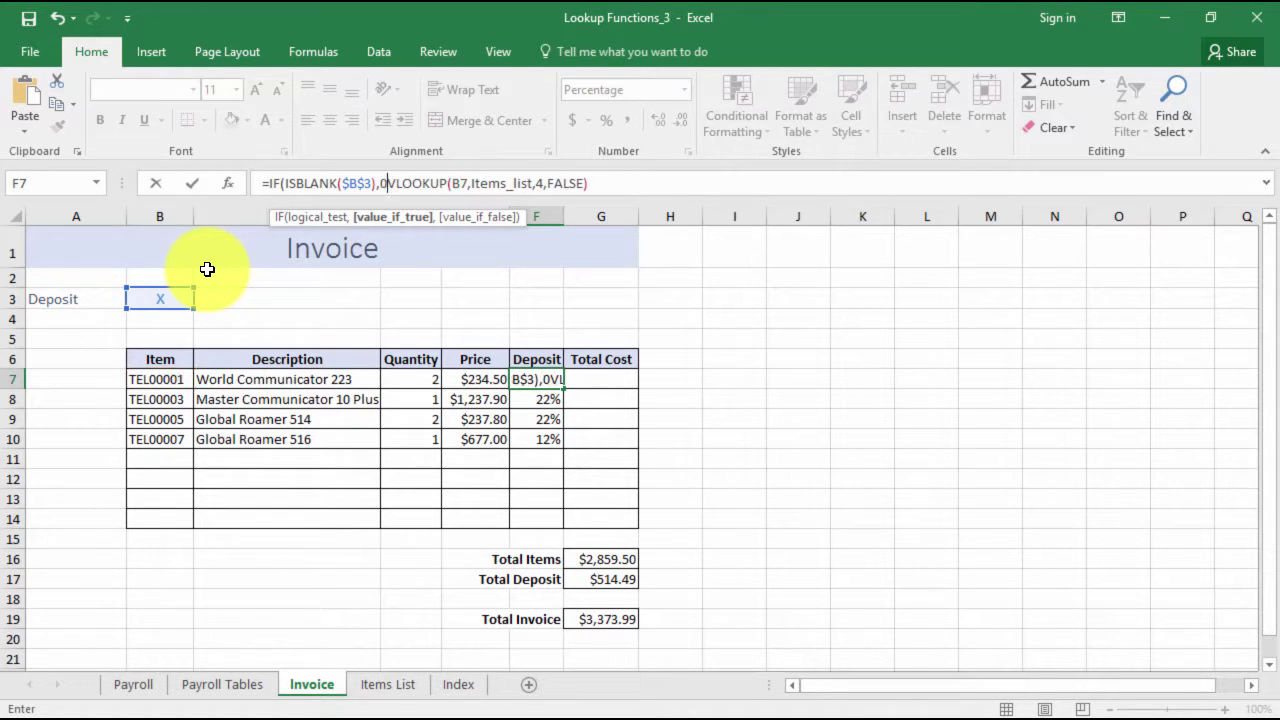
{"action": "type", "text": ","}
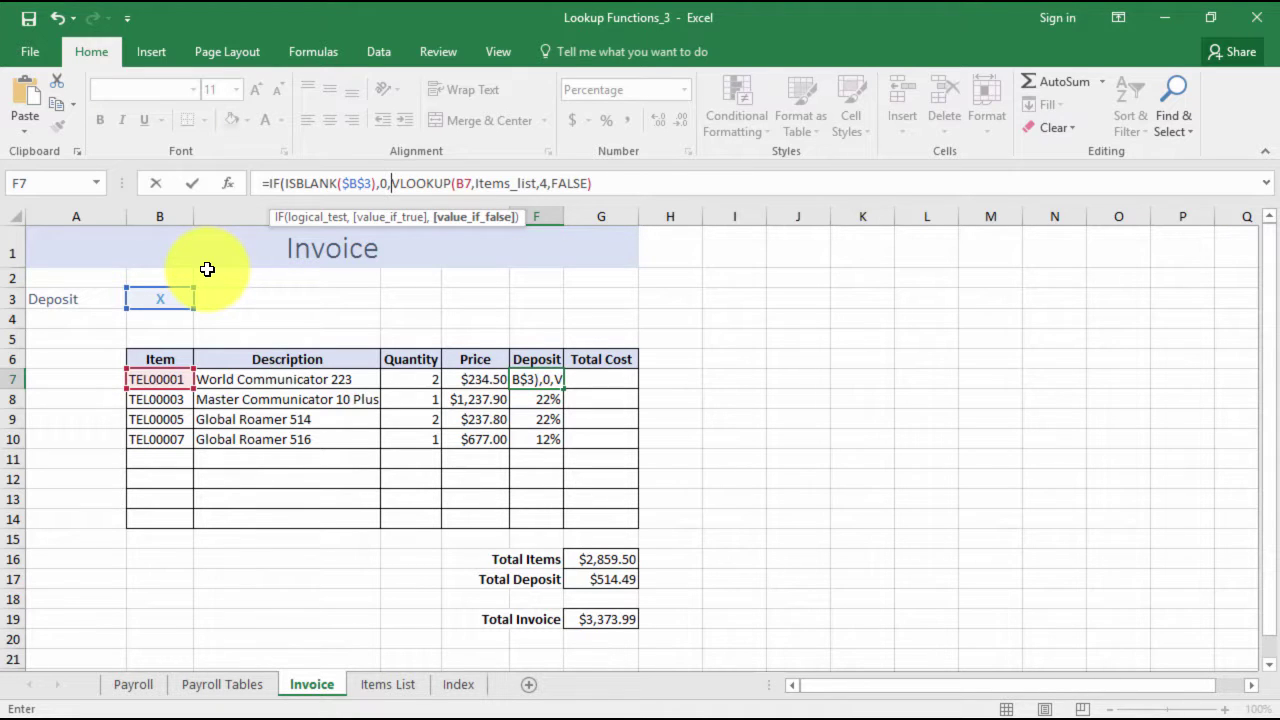
{"action": "left_click", "coordinate": [600, 183]}
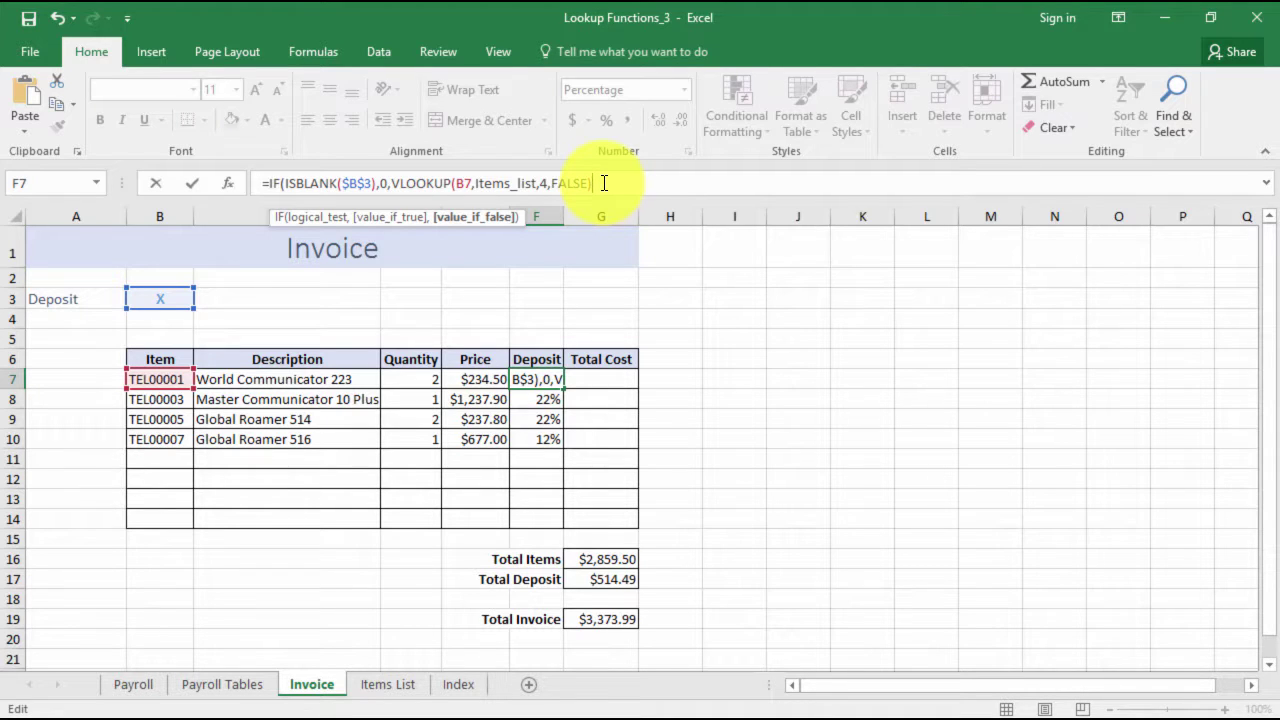
{"action": "type", "text": ")"}
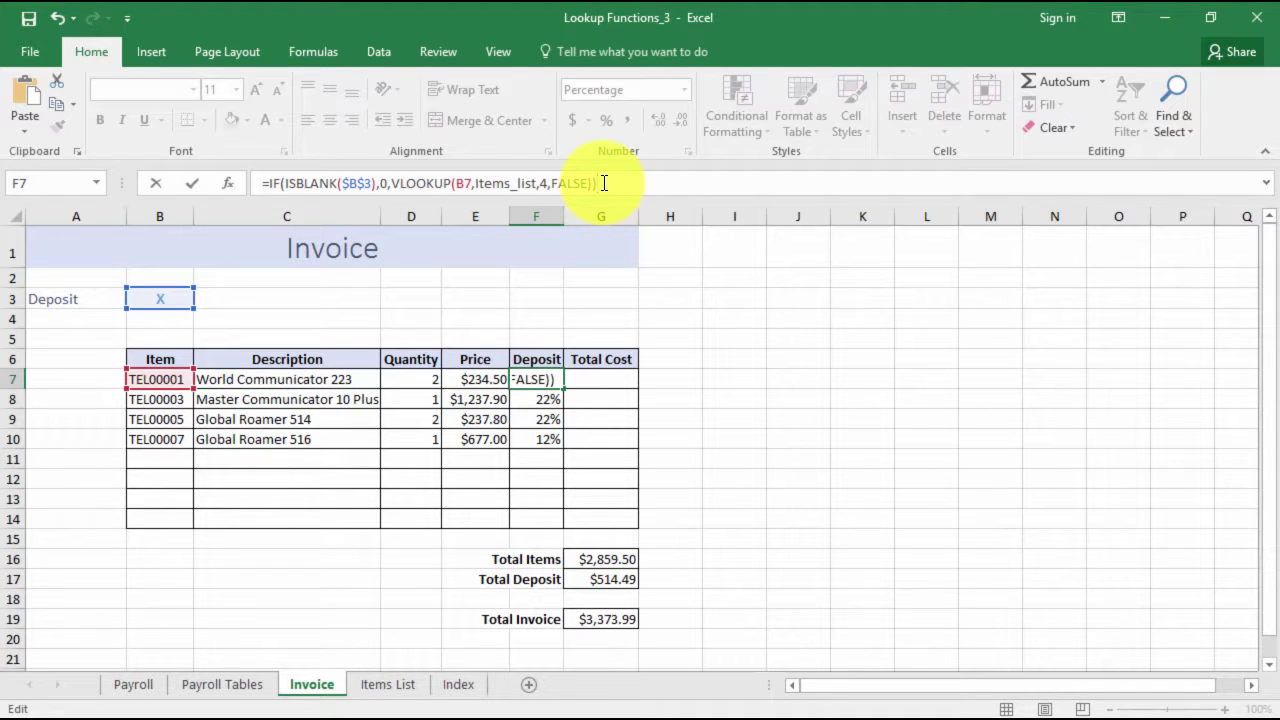
{"action": "key", "text": "ctrl+Return"}
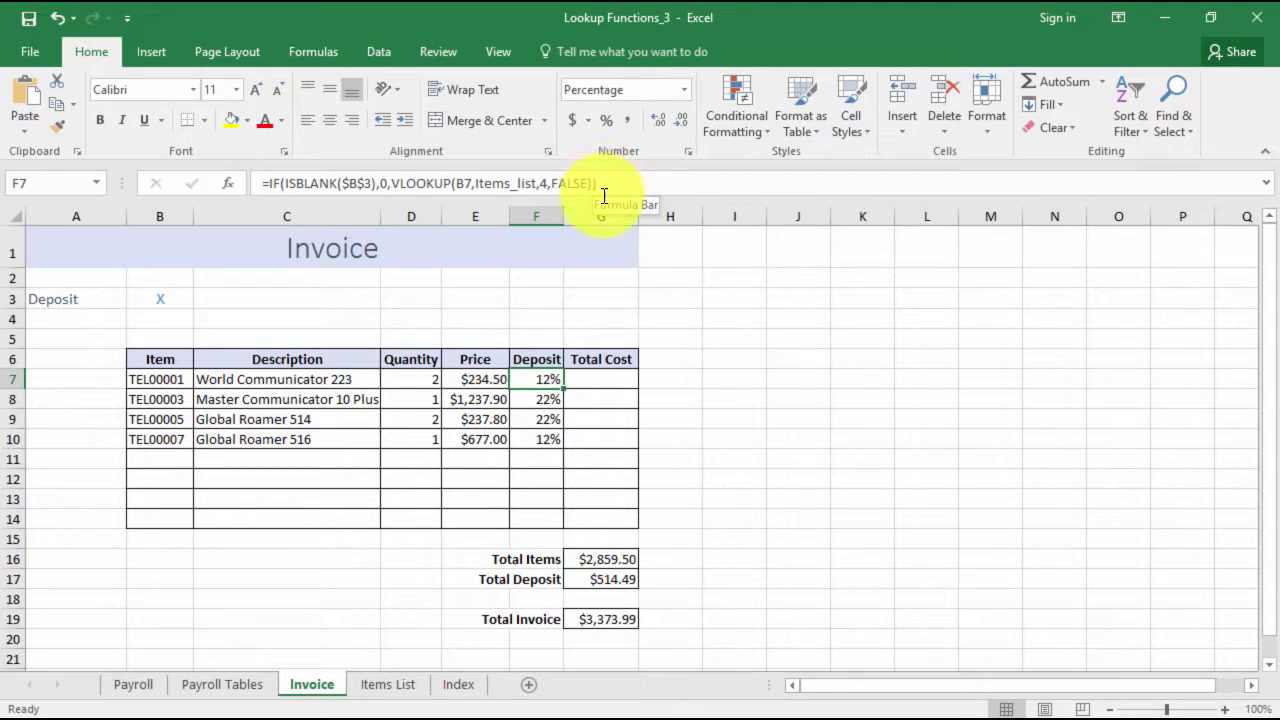
{"action": "double_click", "coordinate": [564, 390]}
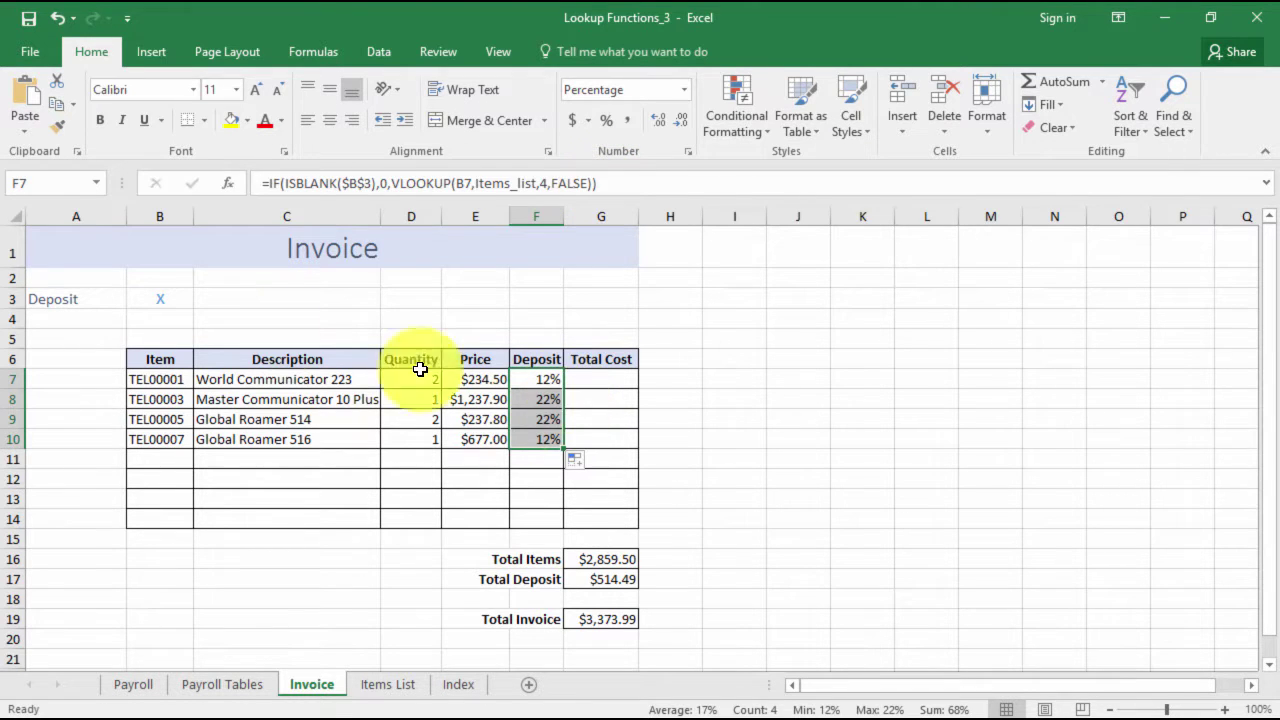
- Clear the X from the Deposit marker cell B3
{"action": "left_click", "coordinate": [178, 295]}
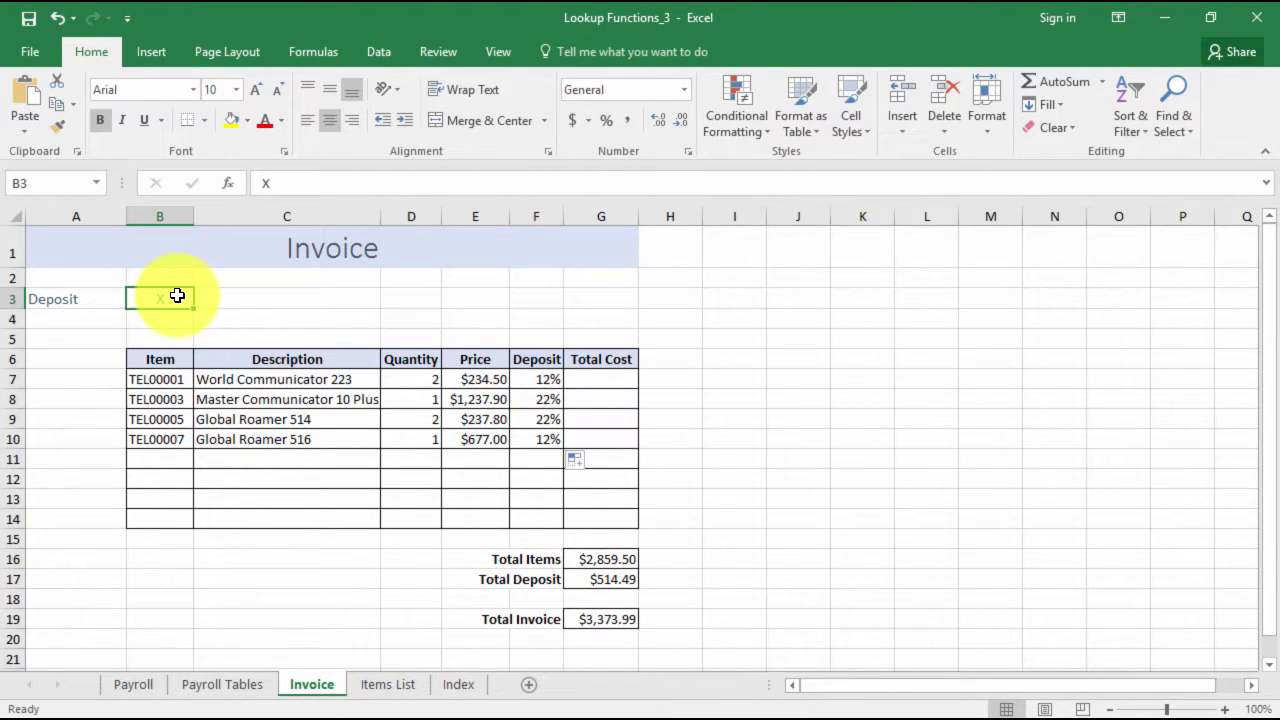
{"action": "right_click", "coordinate": [177, 295]}
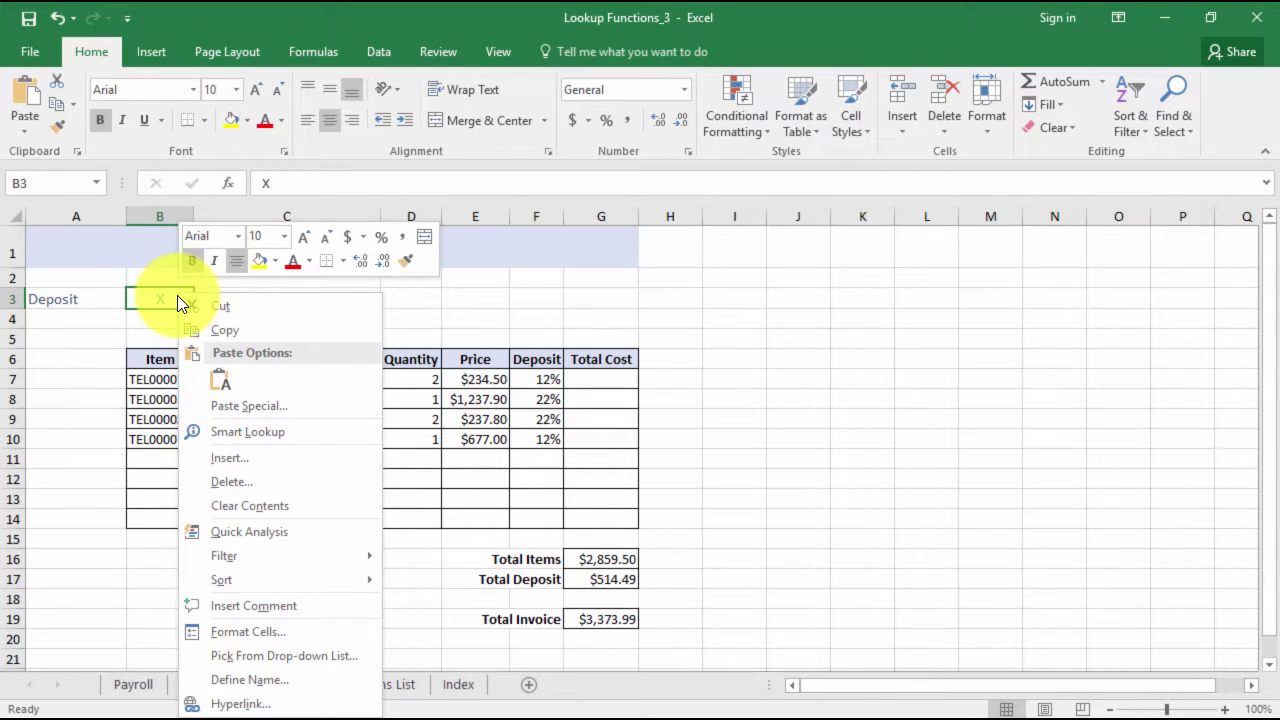
{"action": "left_click", "coordinate": [254, 507]}
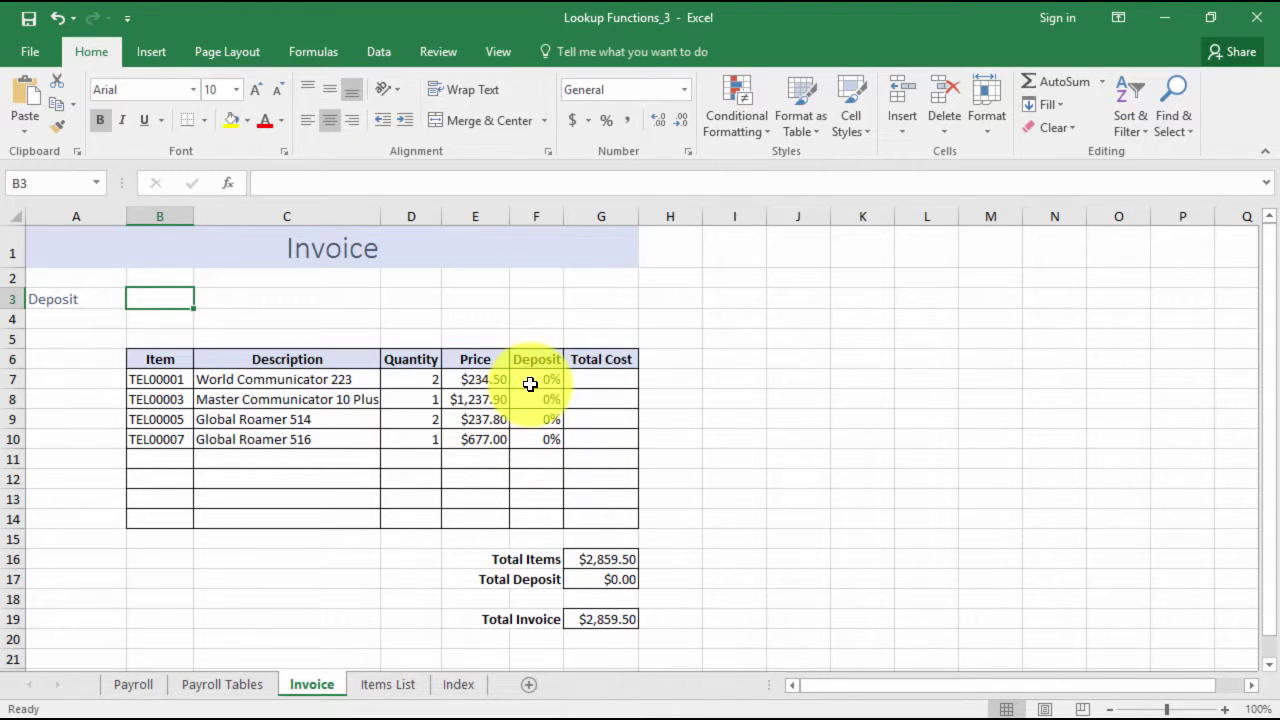
- Enter the formula =D7*E7 in cell G7 to calculate the first item's total cost
{"action": "left_click", "coordinate": [604, 381]}
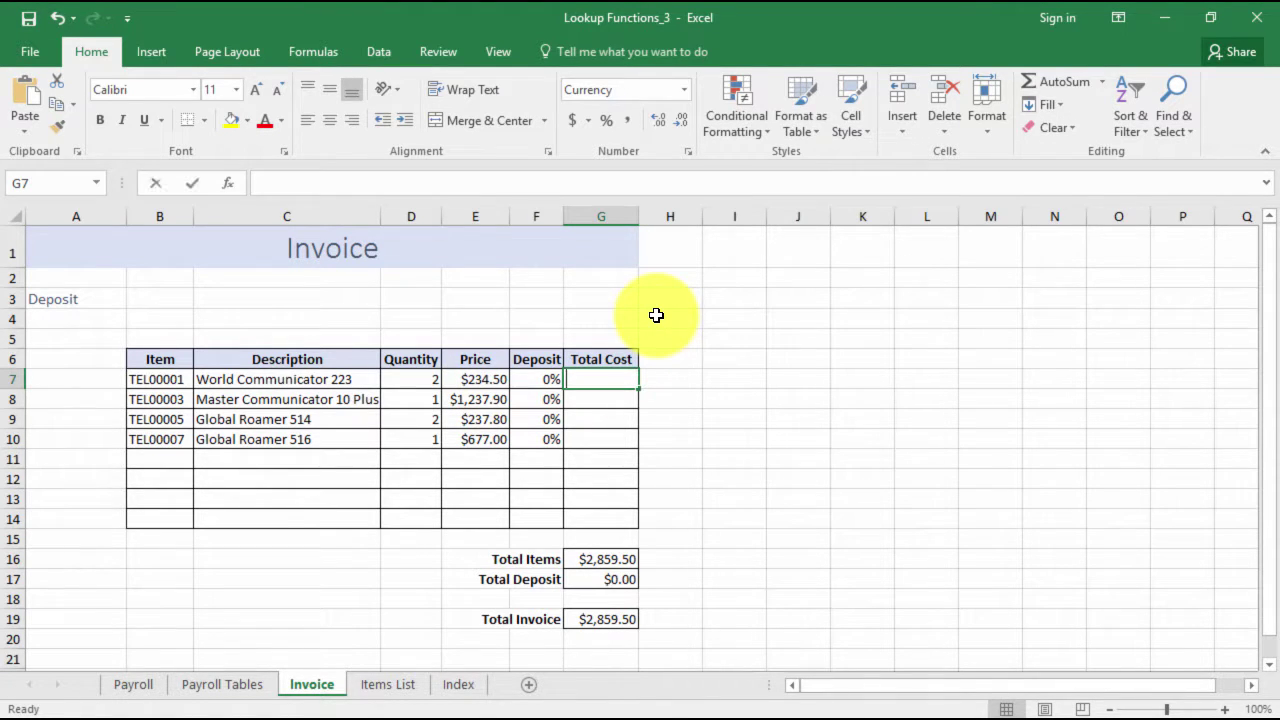
{"action": "type", "text": "="}
{"action": "left_click", "coordinate": [426, 383]}
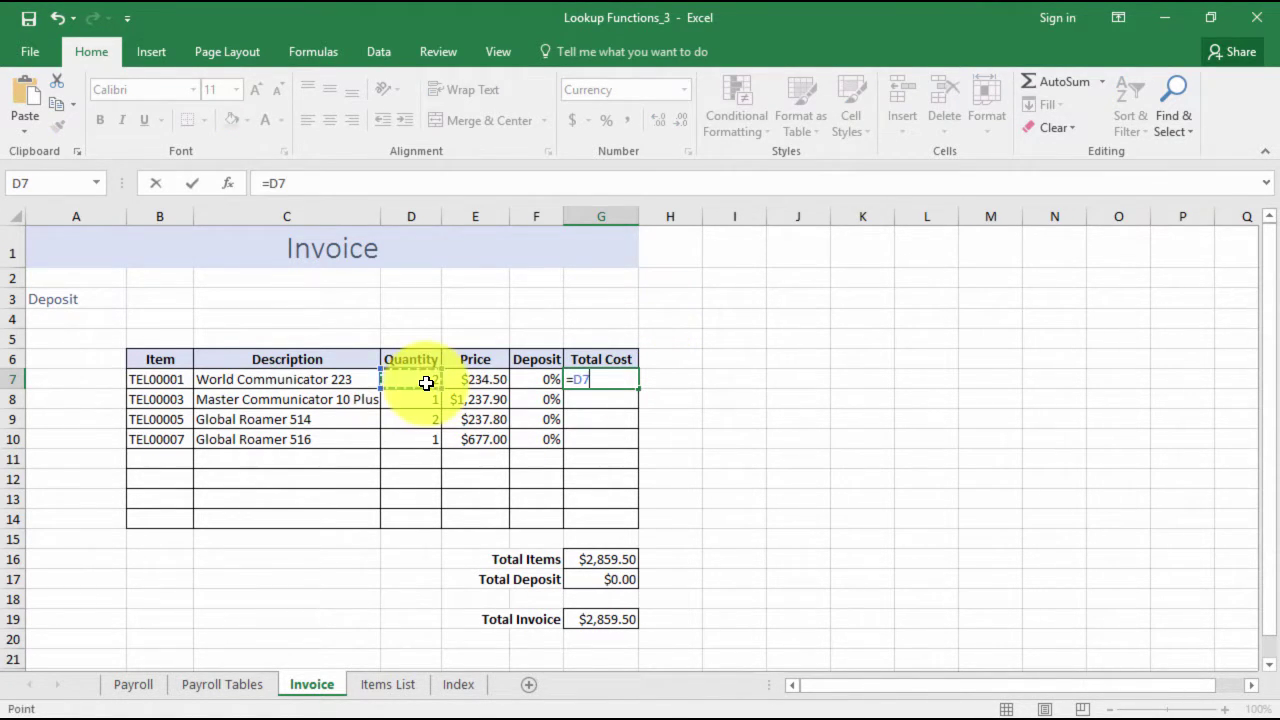
{"action": "type", "text": "*"}
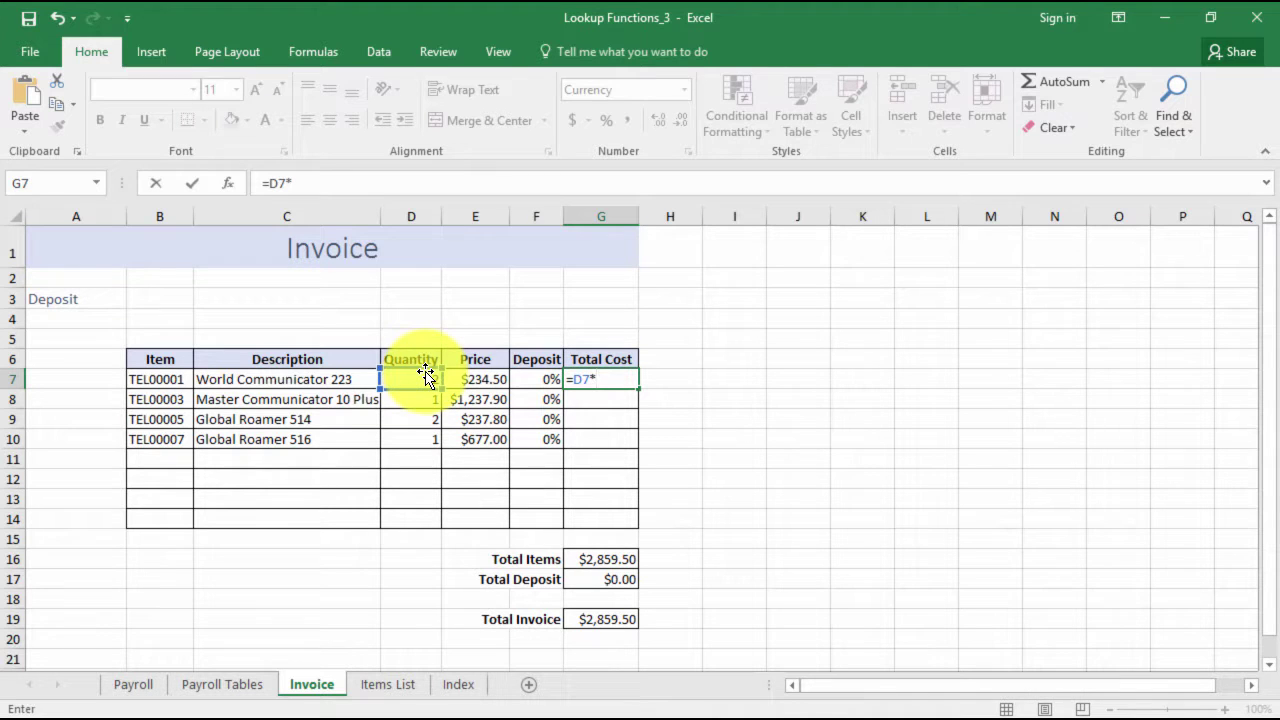
{"action": "left_click", "coordinate": [468, 380]}
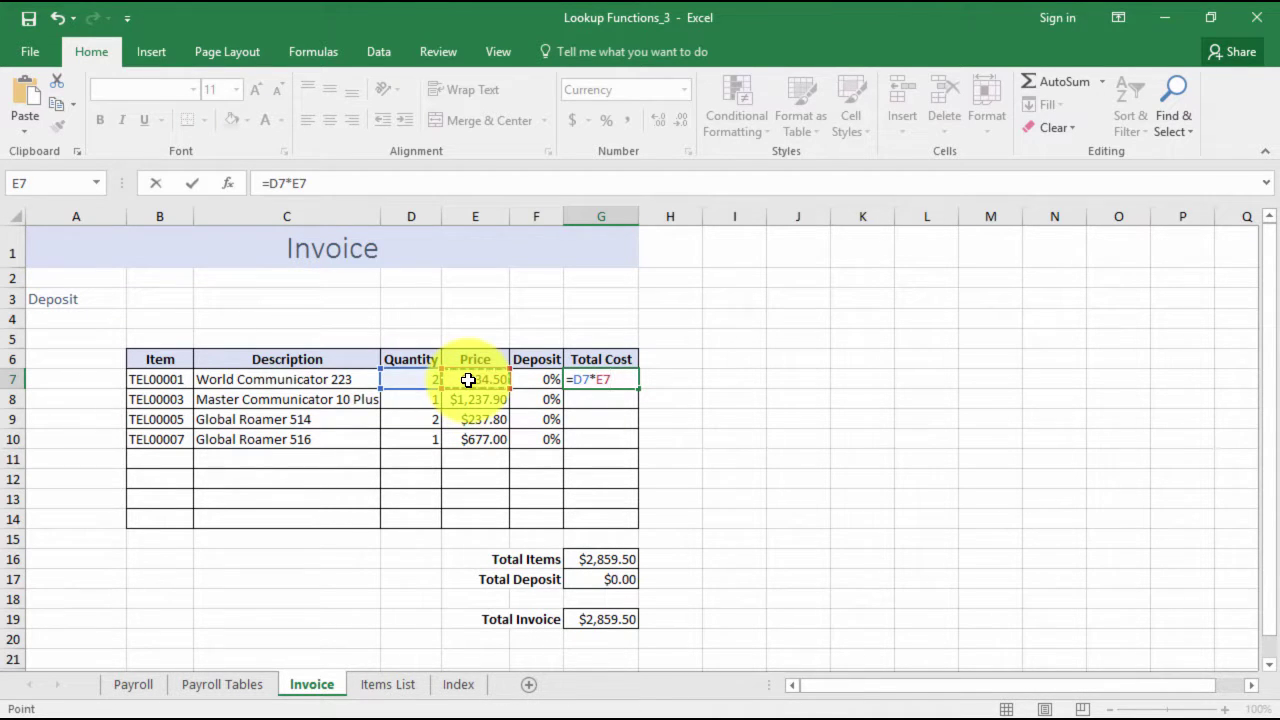
{"action": "key", "text": "ctrl+Return"}
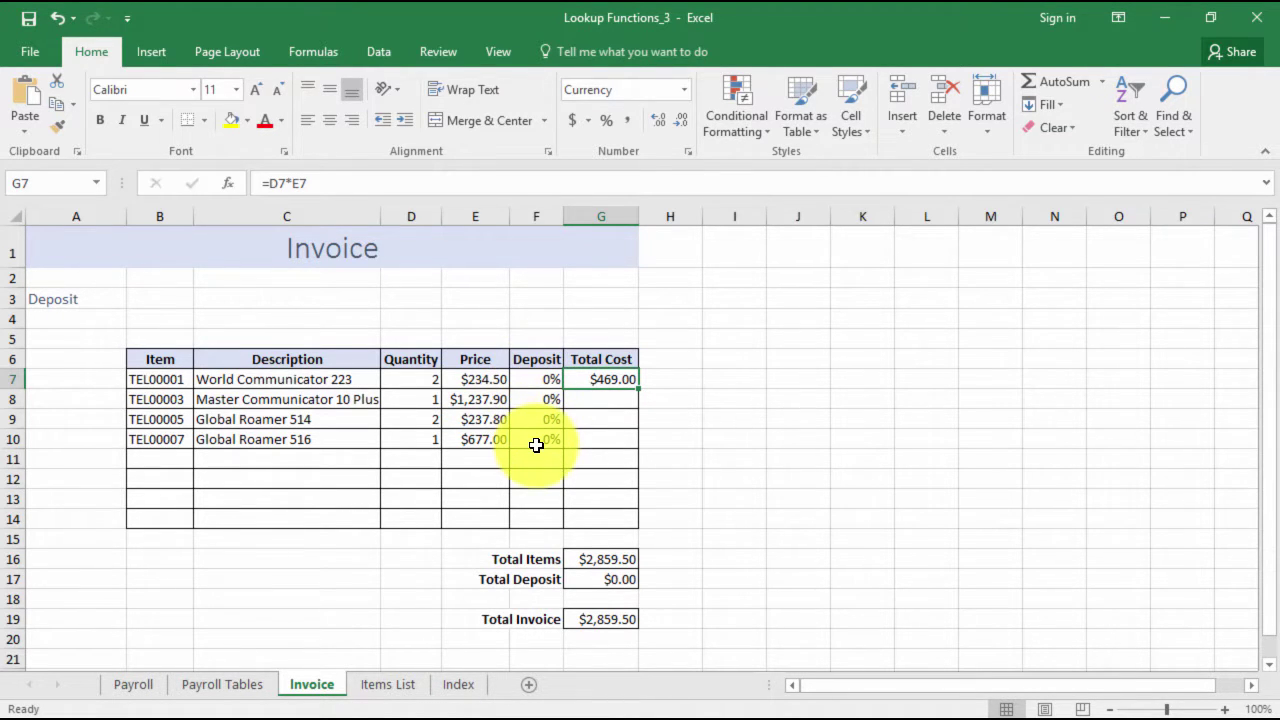
- Enter X in the Deposit marker cell B3
{"action": "left_click", "coordinate": [148, 296]}
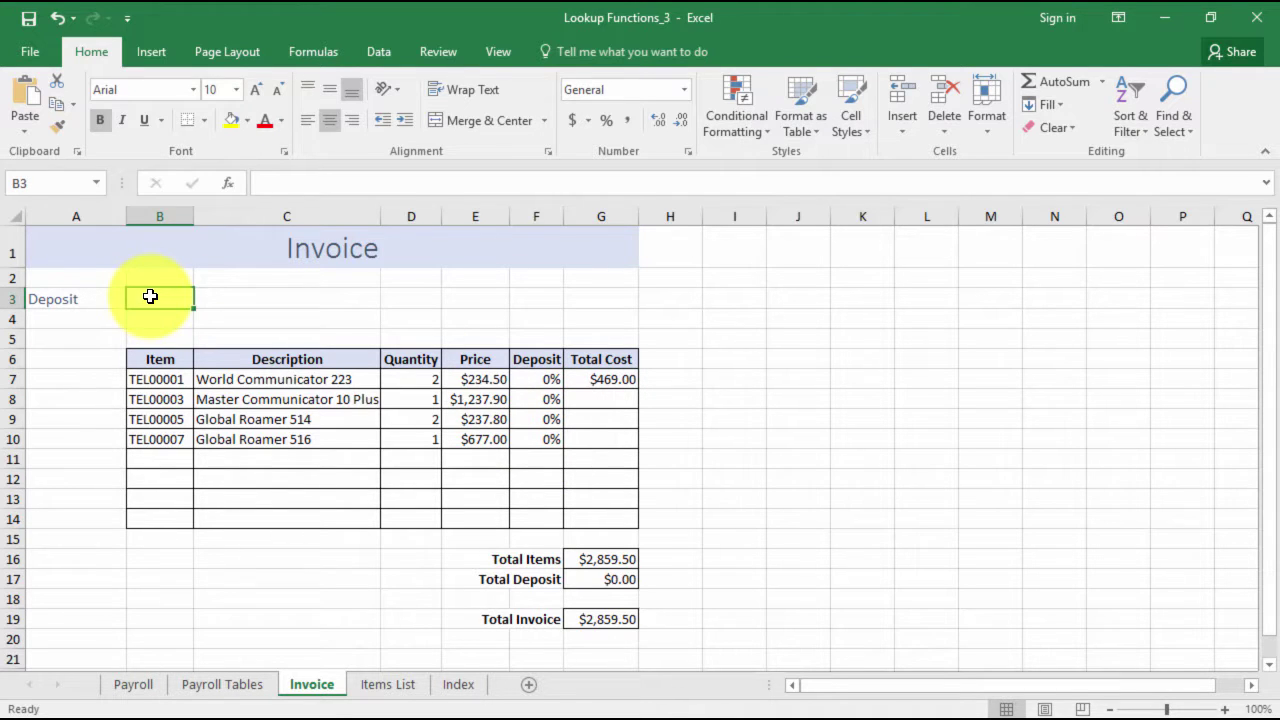
{"action": "type", "text": "X"}
{"action": "key", "text": "ctrl+Return"}
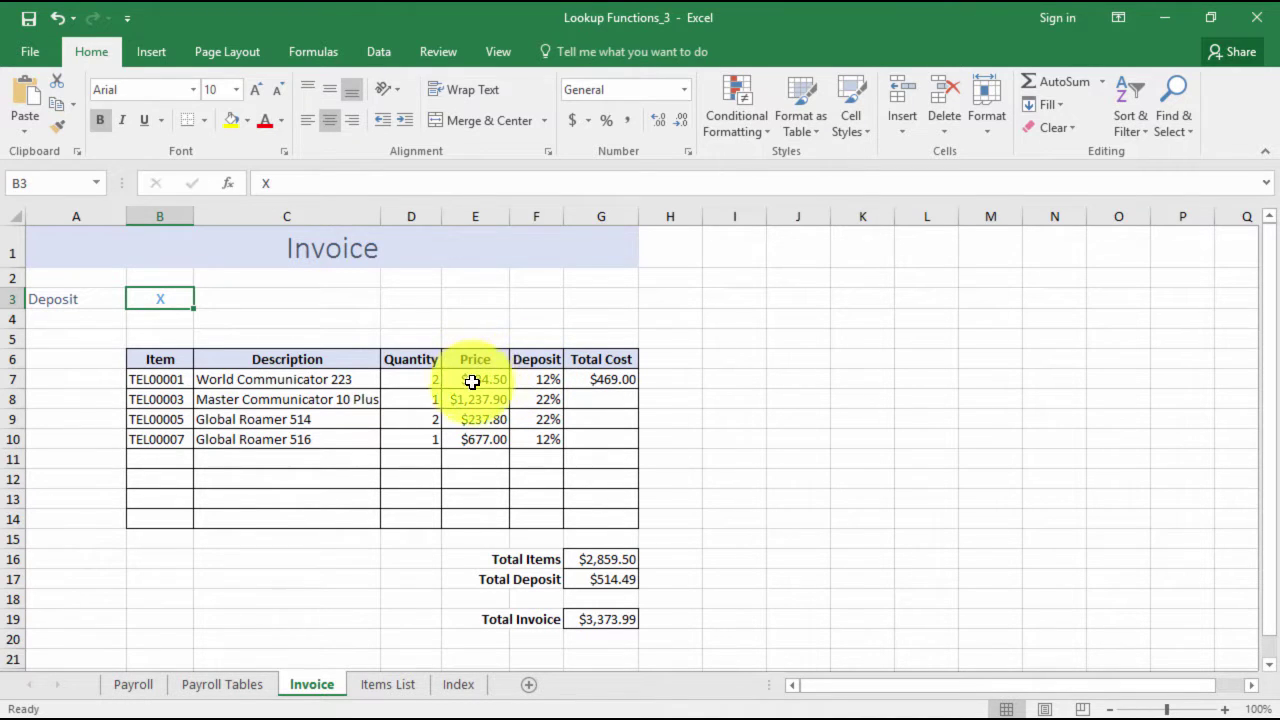
- Change the Total Cost formula in G7 to =(D7*E7)*(1-F7) and fill it down to G10
{"action": "left_click", "coordinate": [590, 380]}
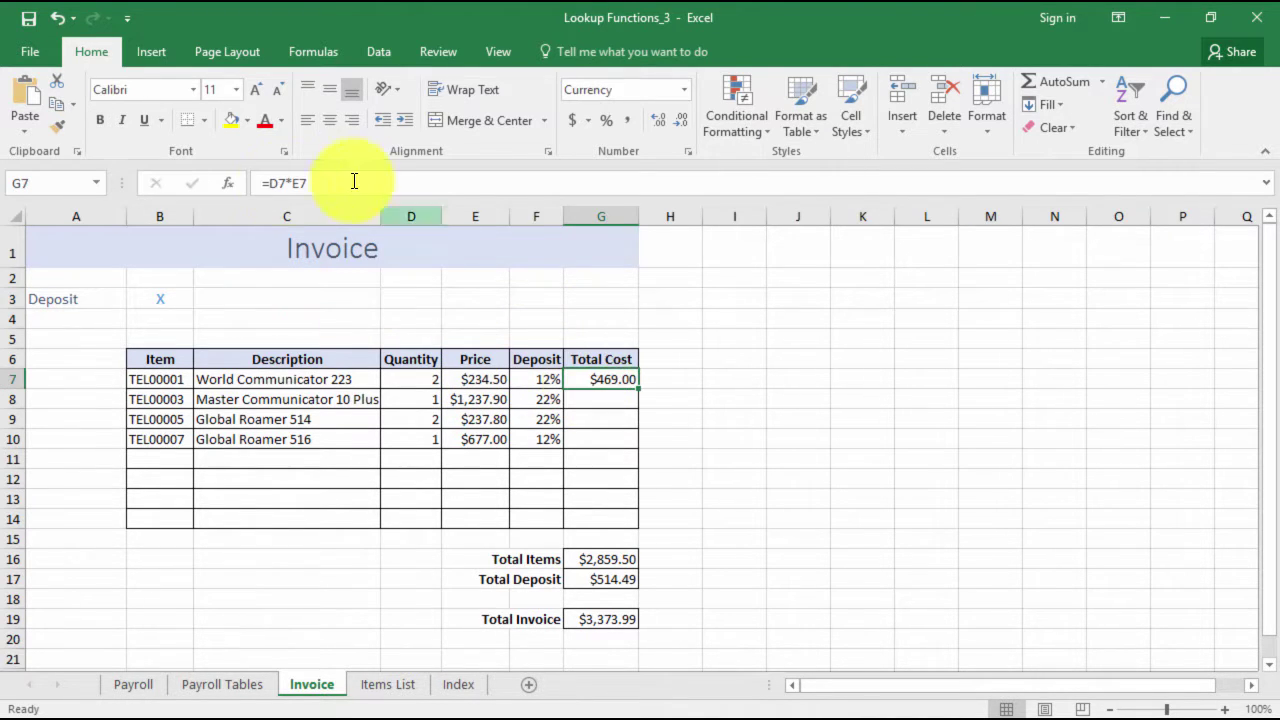
{"action": "left_click", "coordinate": [272, 182]}
{"action": "type", "text": "("}
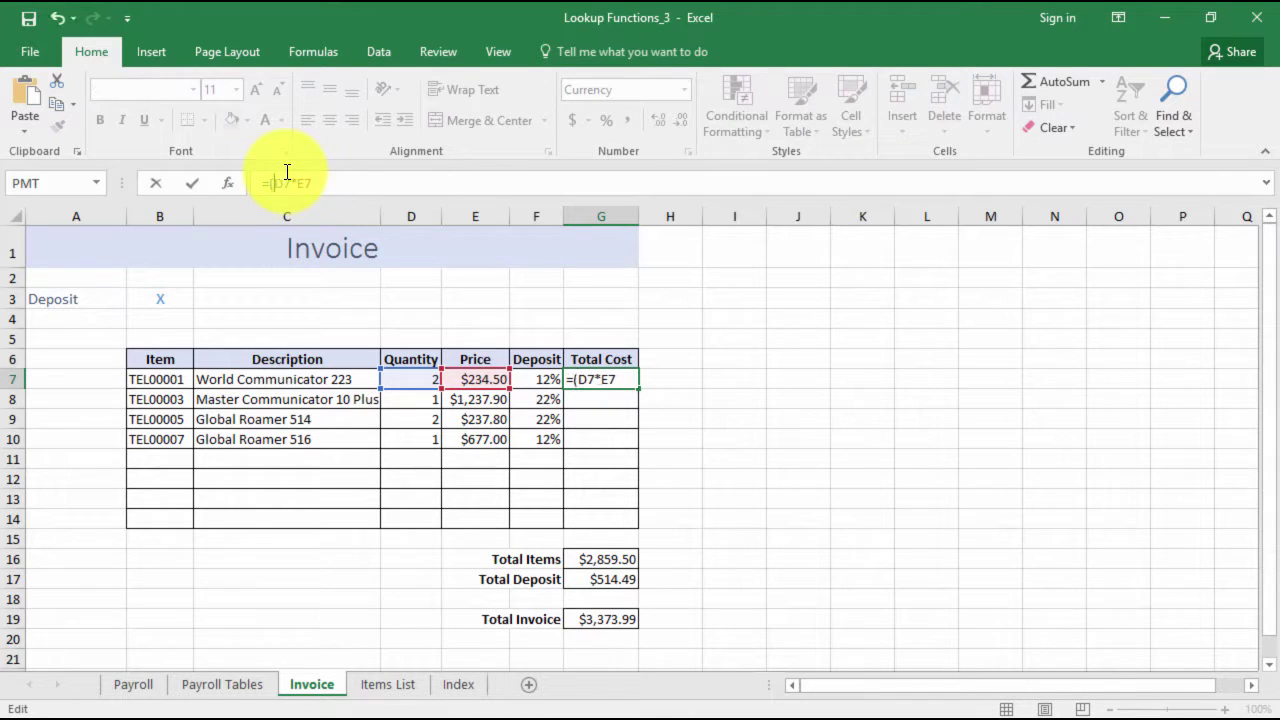
{"action": "left_click", "coordinate": [329, 181]}
{"action": "type", "text": ")*("}
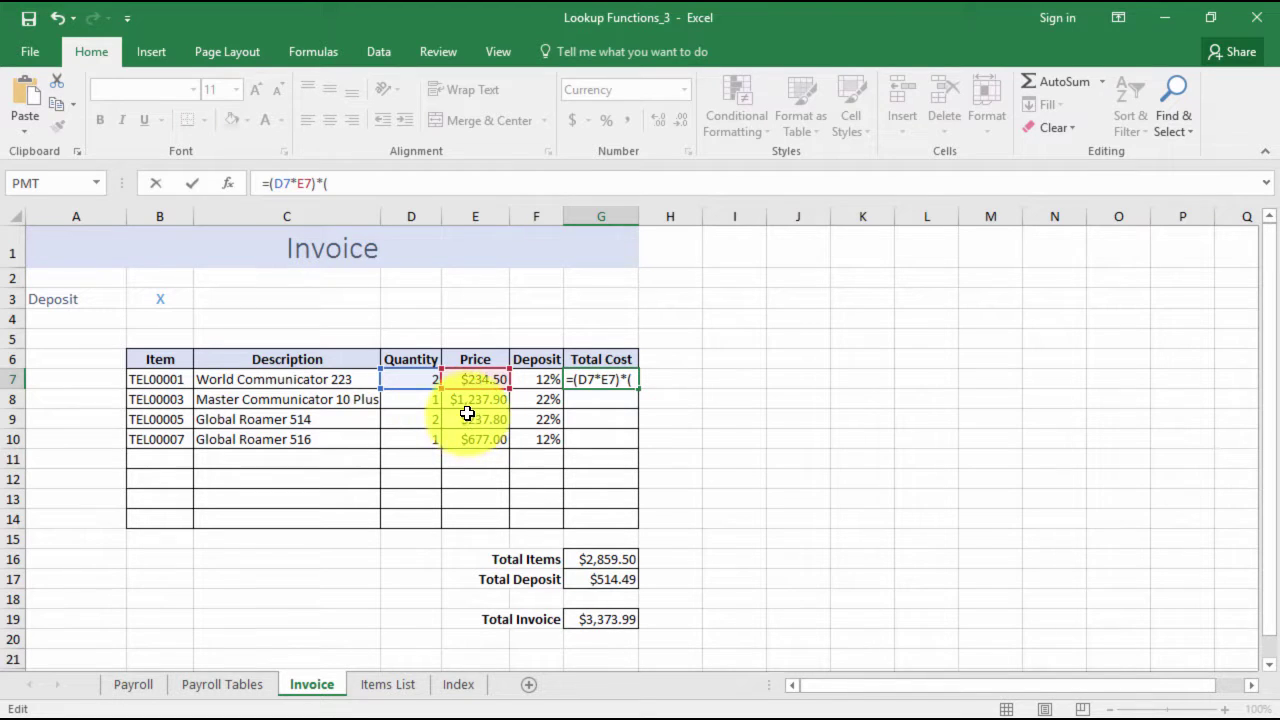
{"action": "type", "text": "1"}
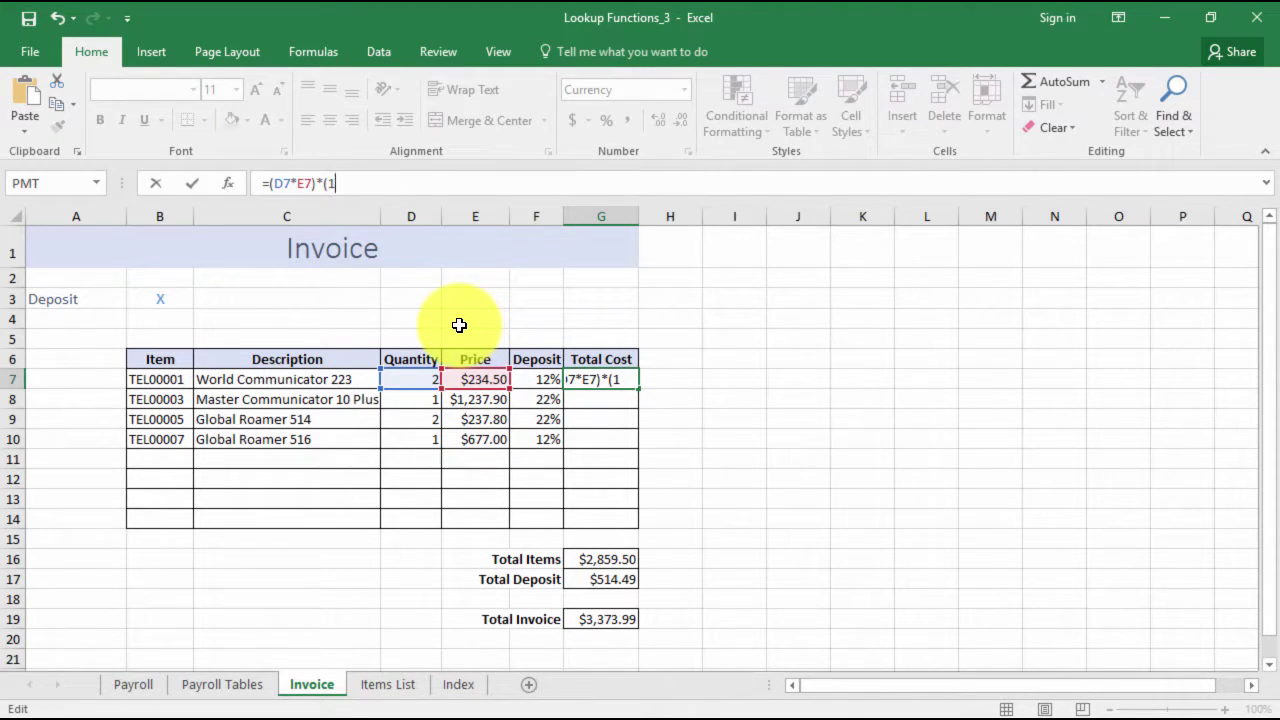
{"action": "type", "text": "-"}
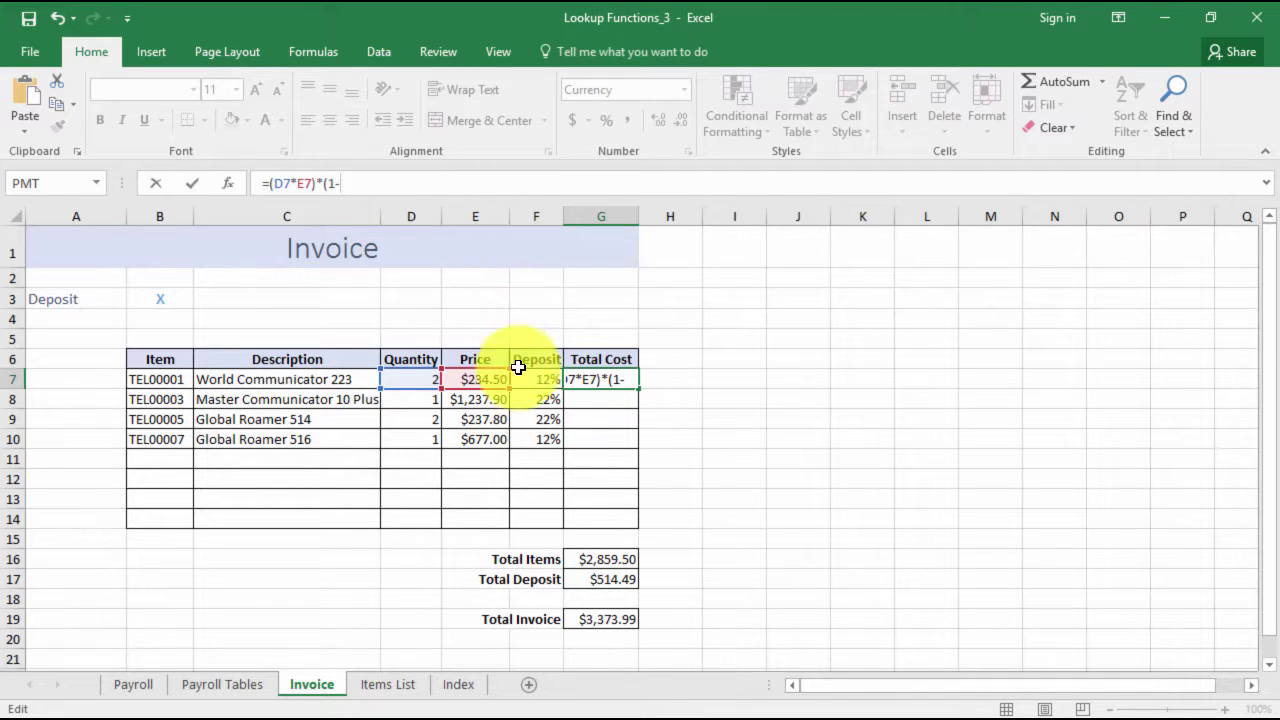
{"action": "left_click", "coordinate": [529, 379]}
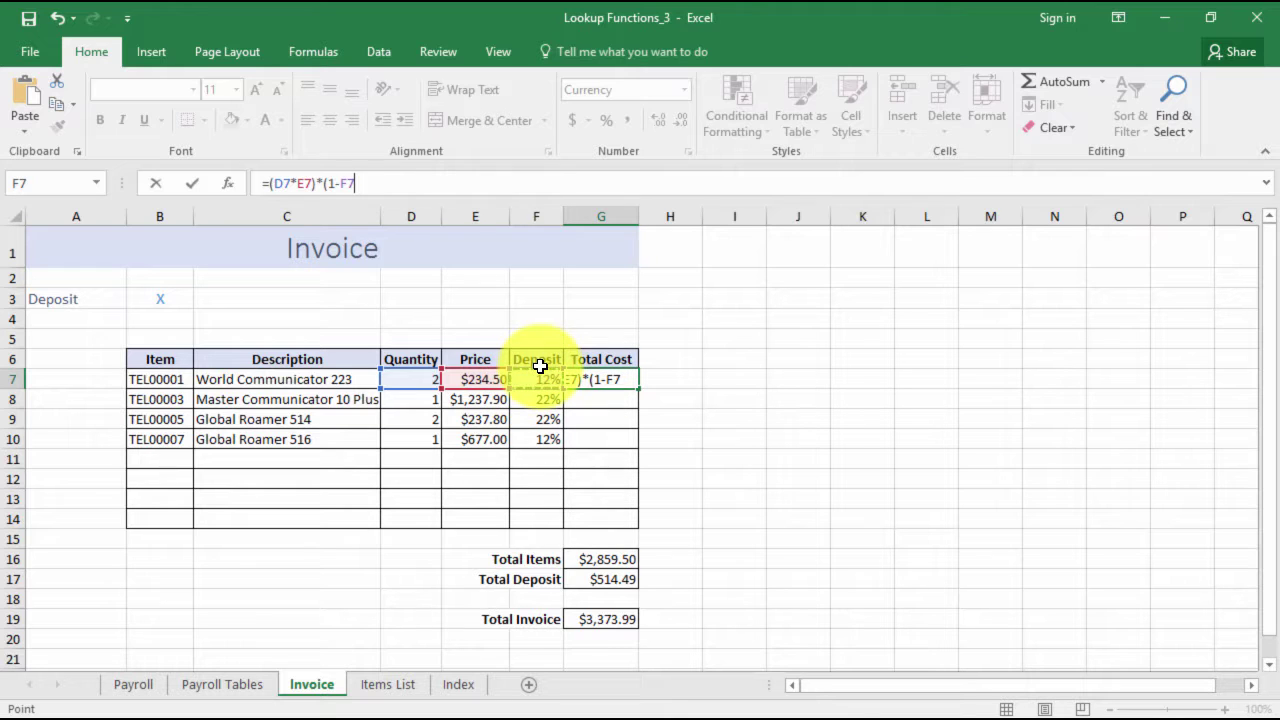
{"action": "type", "text": ")"}
{"action": "key", "text": "ctrl+Return"}
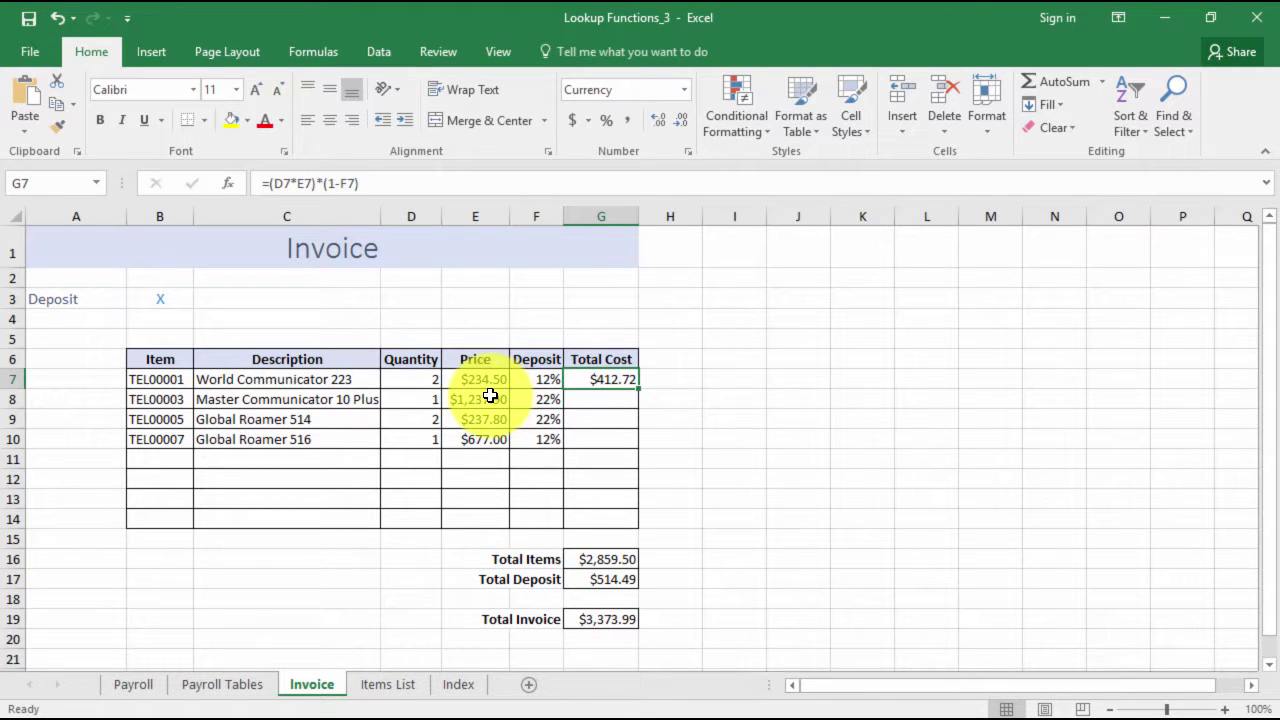
{"action": "double_click", "coordinate": [639, 389]}
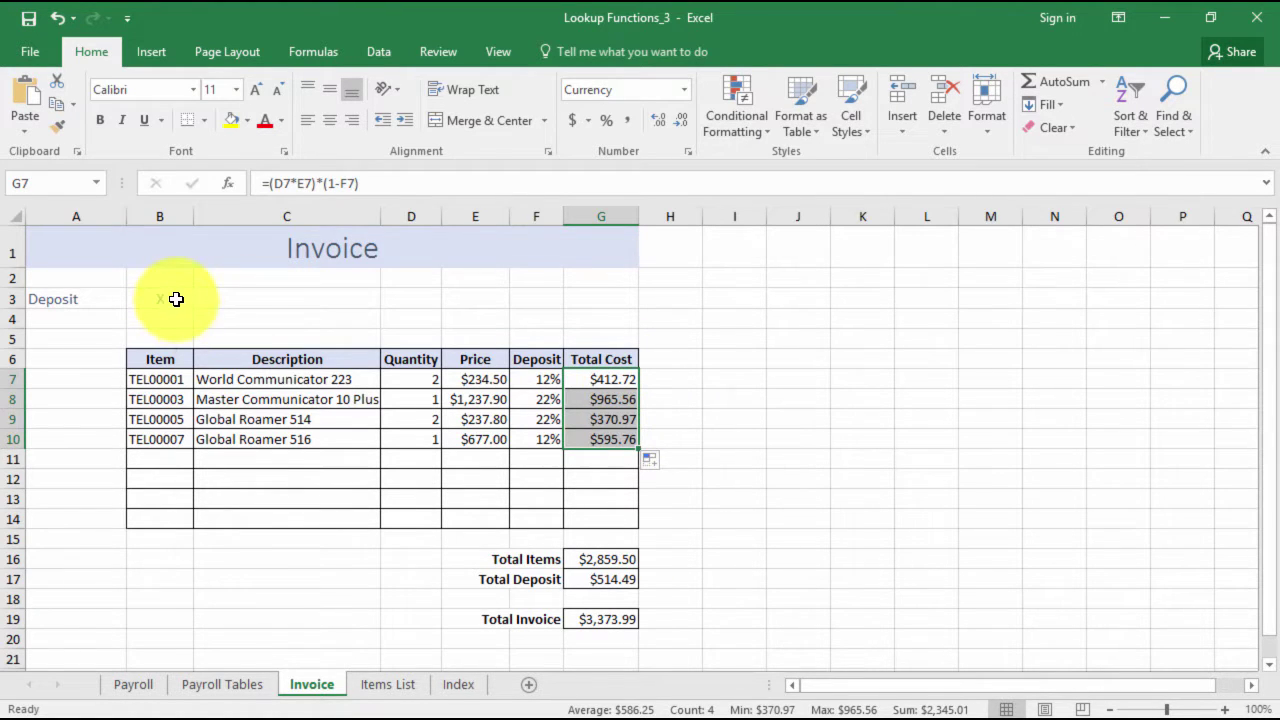
- Delete the X in cell B3 so the invoice has no Deposit marker
{"action": "left_click", "coordinate": [176, 299]}
{"action": "right_click", "coordinate": [176, 299]}
{"action": "key", "text": "Escape"}
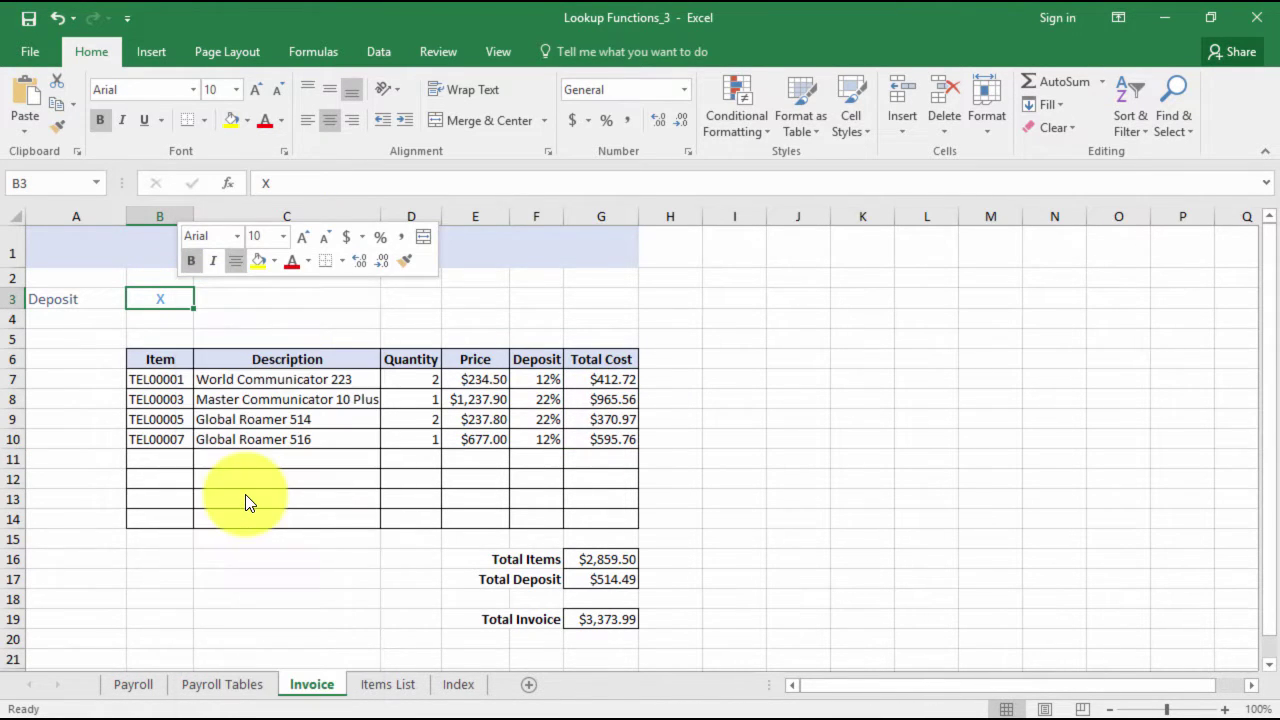
{"action": "key", "text": "Delete"}
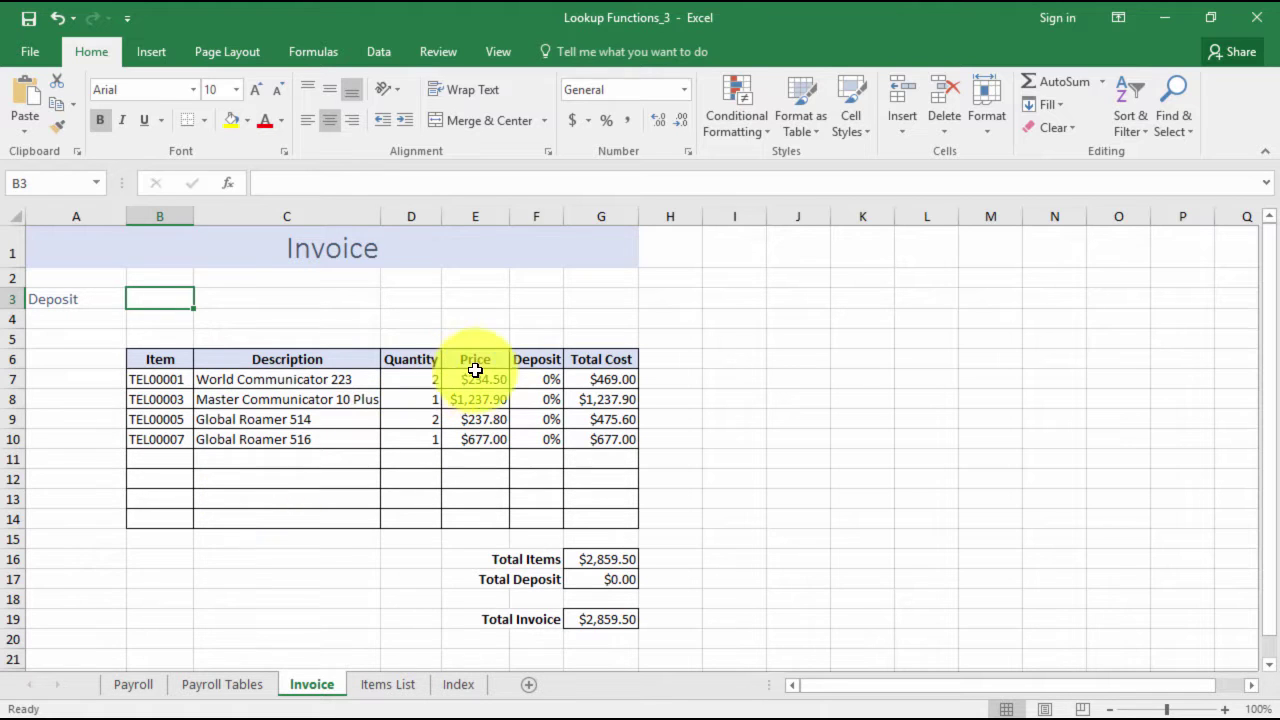
- Replace the 1 with 100% in the G7 formula, making it =(D7*E7)*(100%-F7)
{"action": "left_click", "coordinate": [600, 376]}
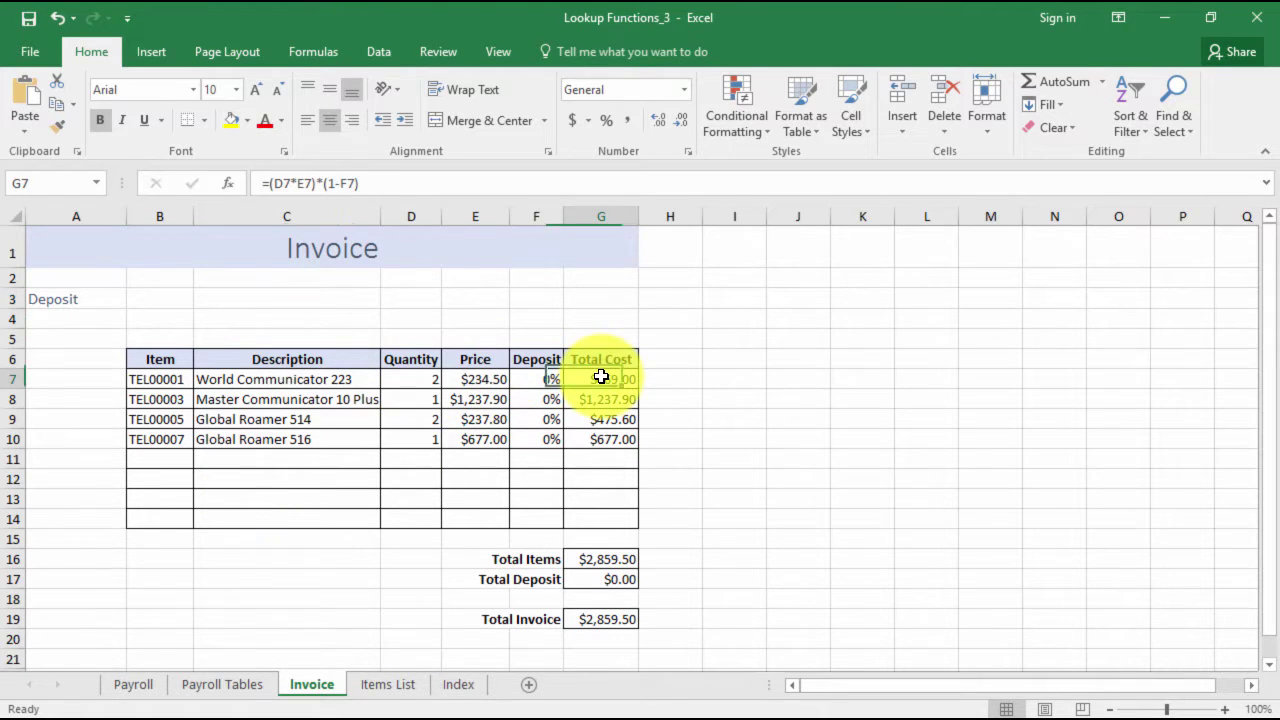
{"action": "left_click", "coordinate": [335, 183]}
{"action": "type", "text": "00"}
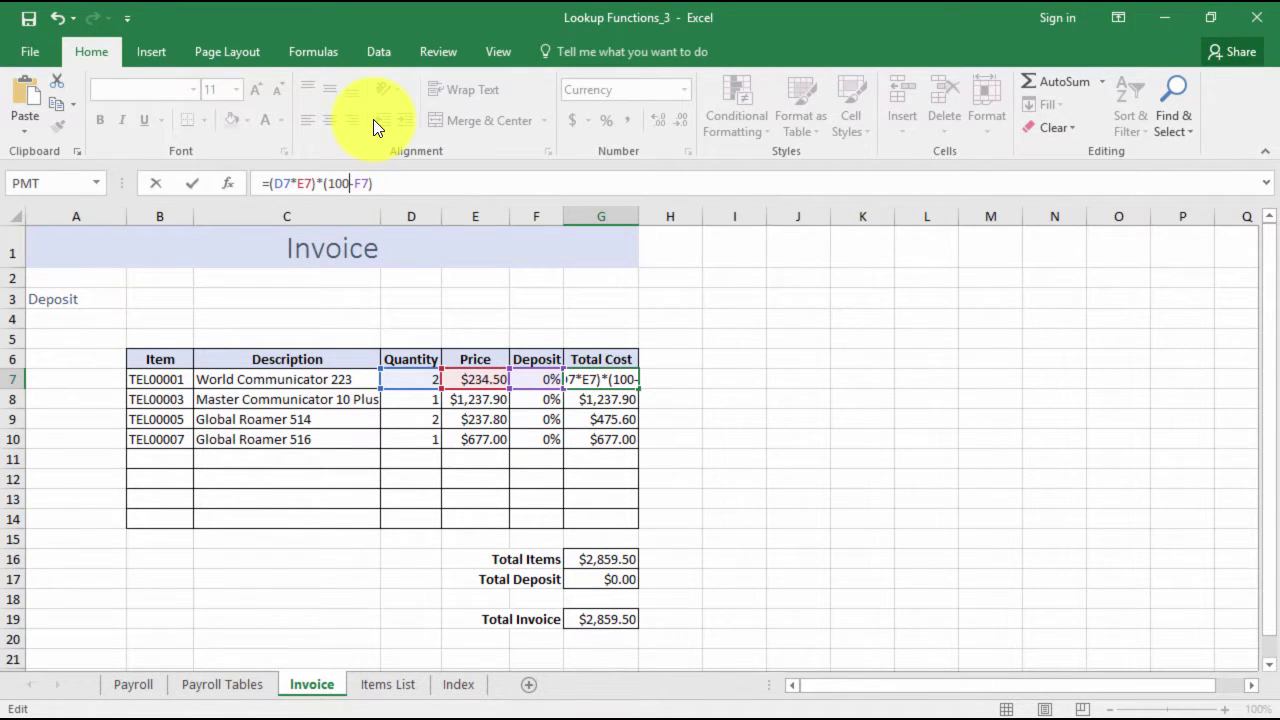
{"action": "type", "text": "*"}
{"action": "key", "text": "BackSpace"}
{"action": "type", "text": "%"}
{"action": "key", "text": "ctrl+Return"}
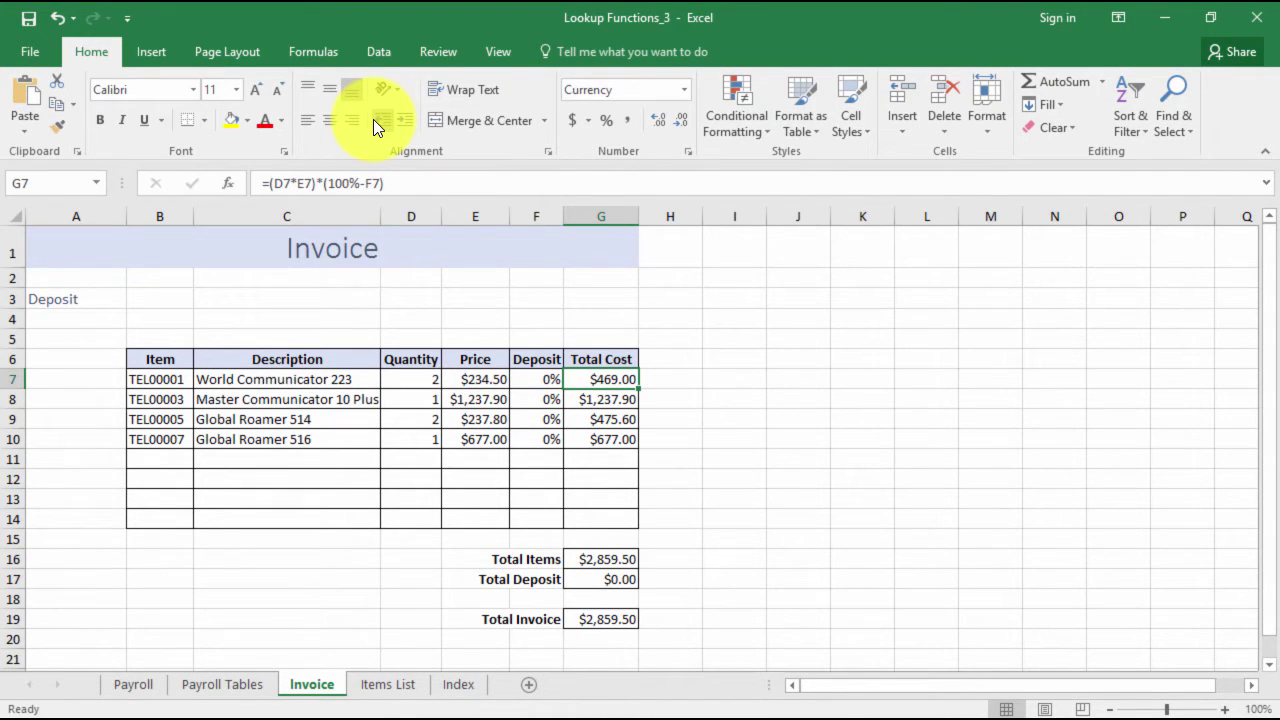